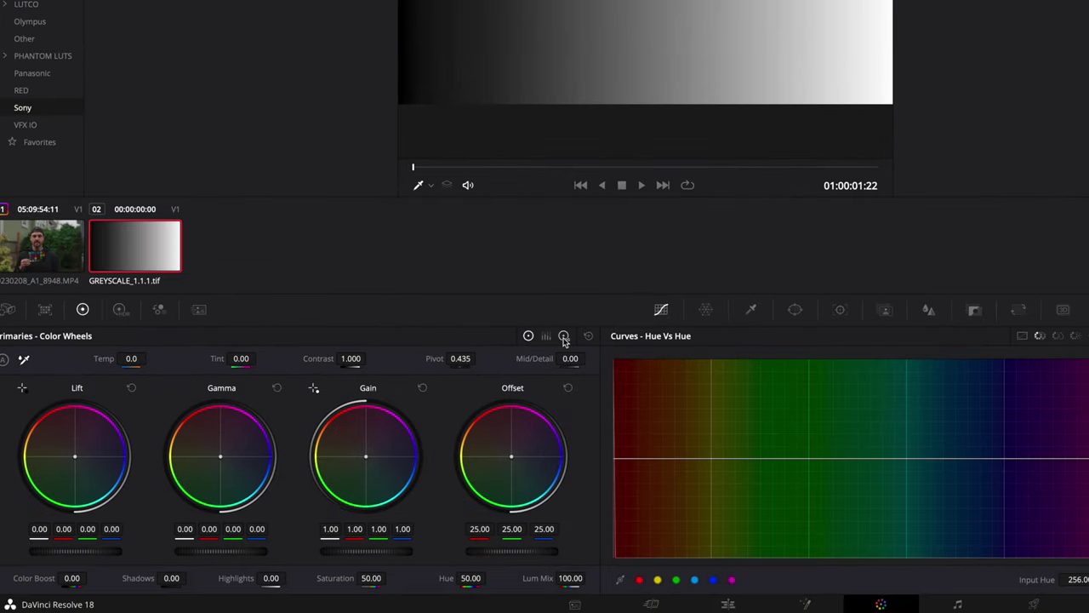
- Switch the primaries to Log wheels and lift the greyscale chart's shadows on node 02
{"action": "left_click", "coordinate": [384, 428]}
{"action": "left_click_drag", "start_coordinate": [76, 551], "coordinate": [266, 555]}
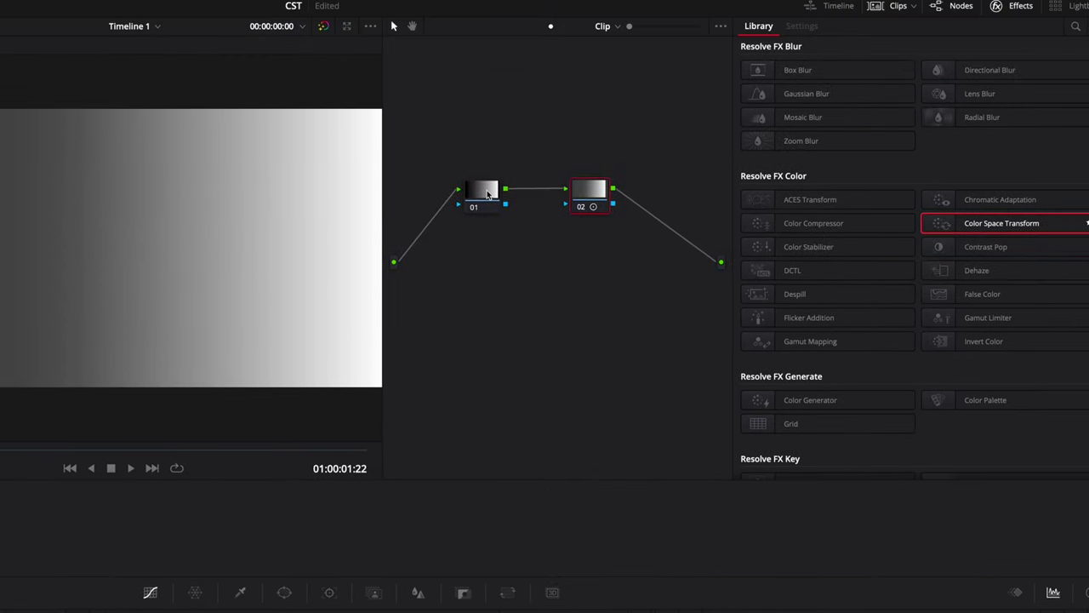
{"action": "left_click", "coordinate": [488, 194]}
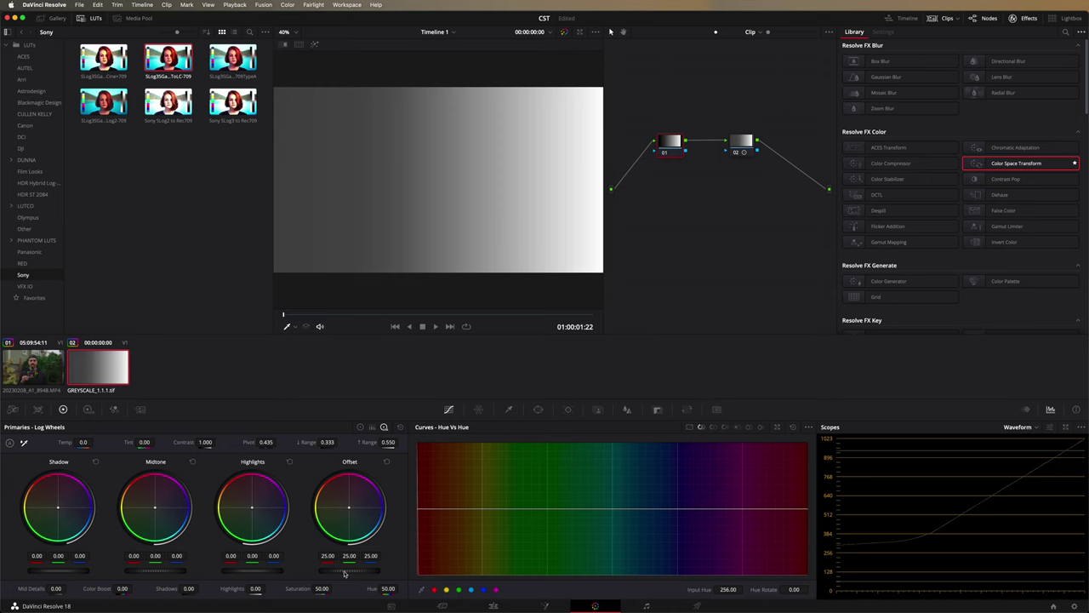
- Disable node 02 and raise node 01's Offset master wheel to brighten the greyscale chart
{"action": "left_click", "coordinate": [746, 144]}
{"action": "key", "text": "ctrl+d"}
{"action": "left_click", "coordinate": [670, 142]}
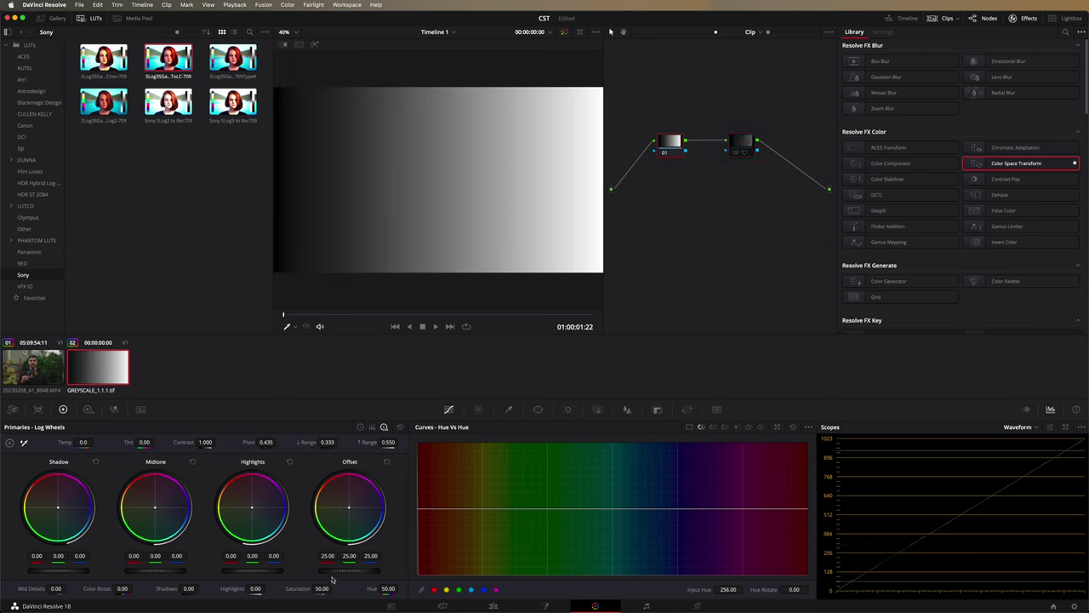
{"action": "left_click_drag", "start_coordinate": [351, 572], "coordinate": [801, 556]}
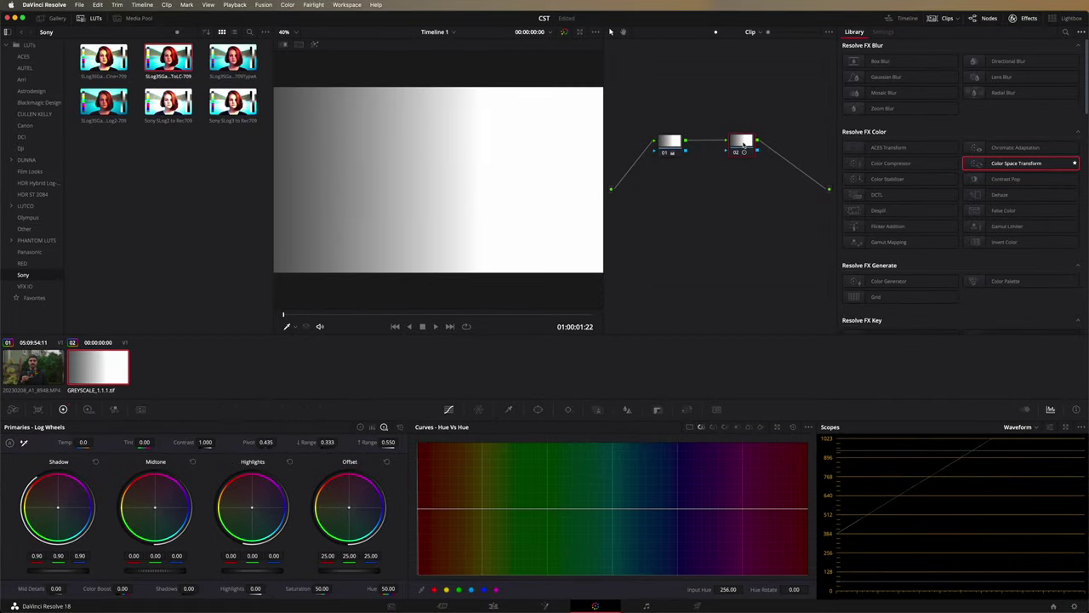
{"action": "left_click", "coordinate": [670, 141]}
{"action": "left_click", "coordinate": [737, 145]}
- On the camera clip, insert a new serial node ahead of the Color Space Transform
{"action": "key", "text": "Up"}
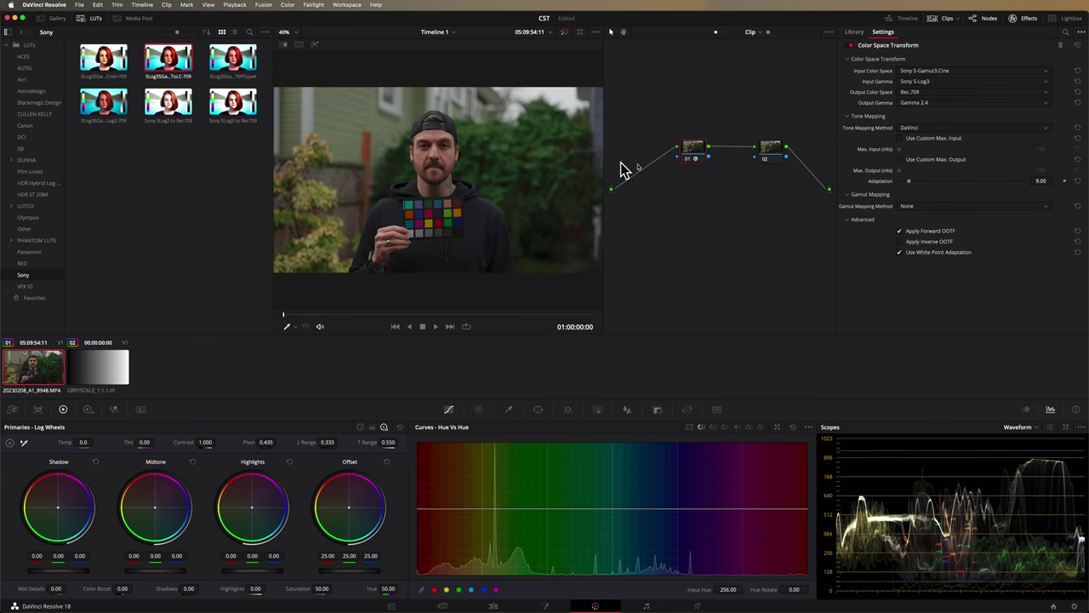
{"action": "left_click_drag", "start_coordinate": [695, 152], "coordinate": [728, 152]}
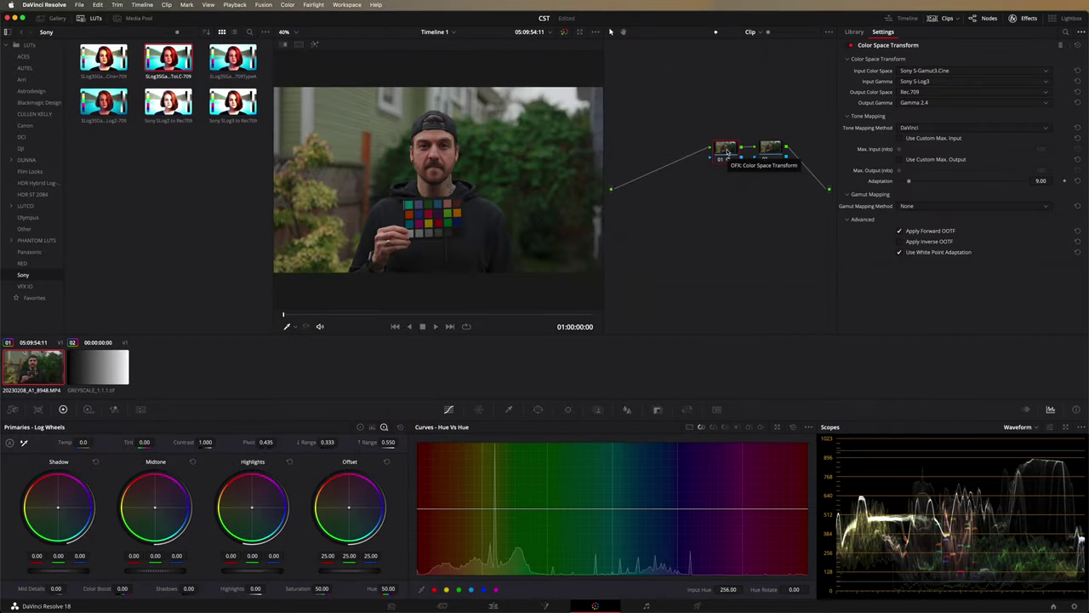
{"action": "key", "text": "shift+s"}
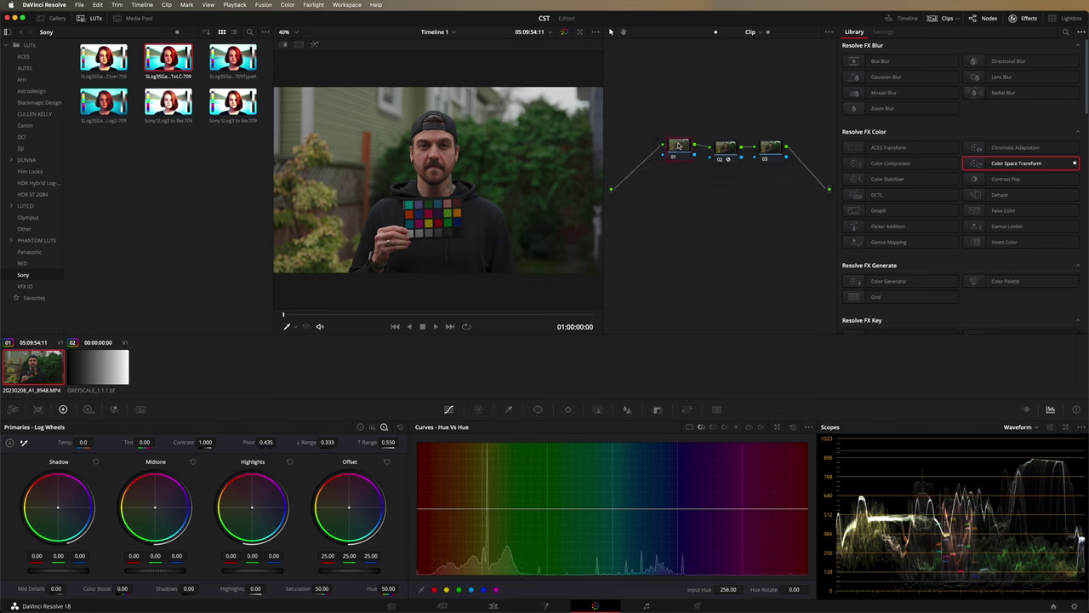
{"action": "left_click", "coordinate": [727, 151]}
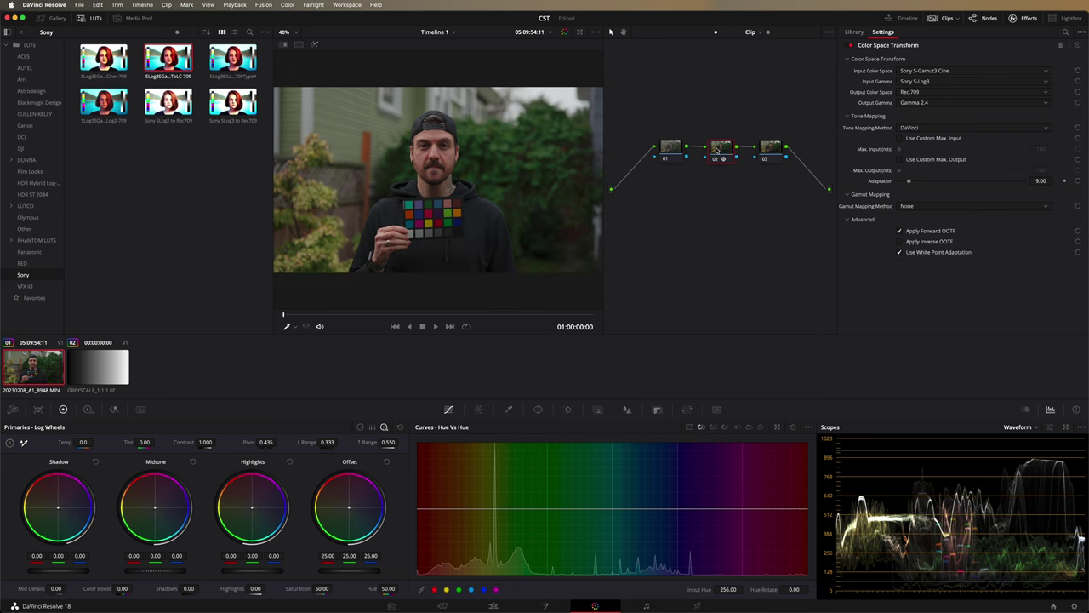
- Set the new node 01's offset to 34.15, bypassing the CST briefly to compare
{"action": "left_click", "coordinate": [671, 149]}
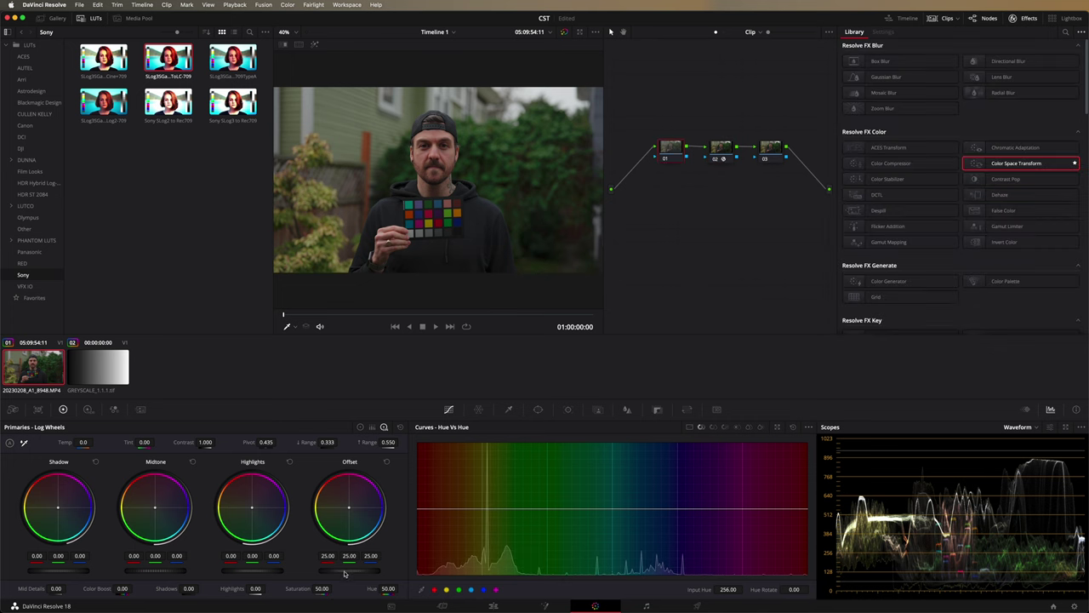
{"action": "left_click_drag", "start_coordinate": [349, 565], "coordinate": [399, 565]}
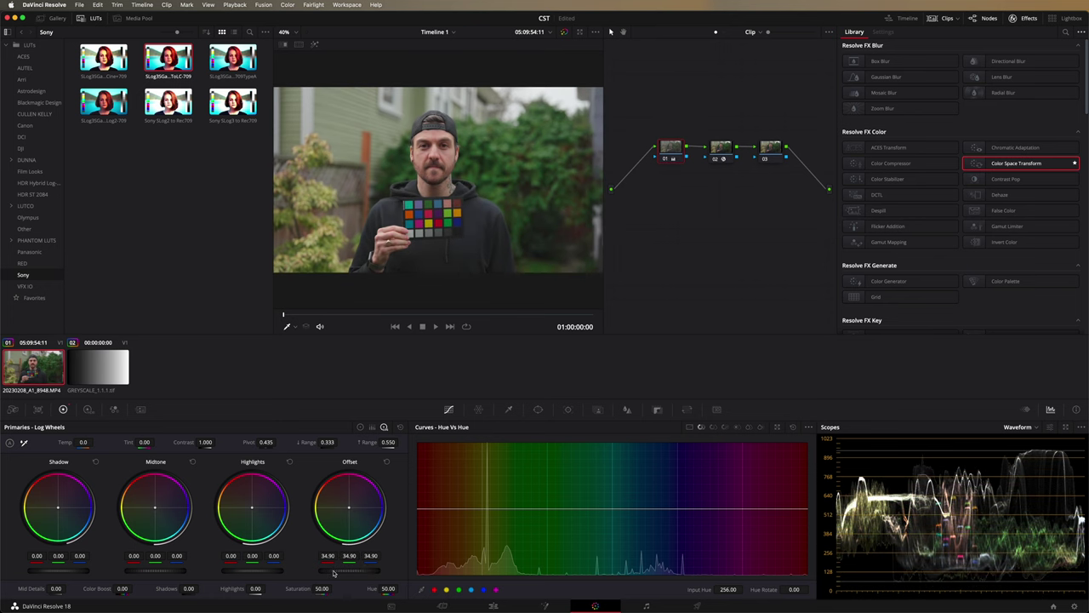
{"action": "key", "text": "ctrl+d"}
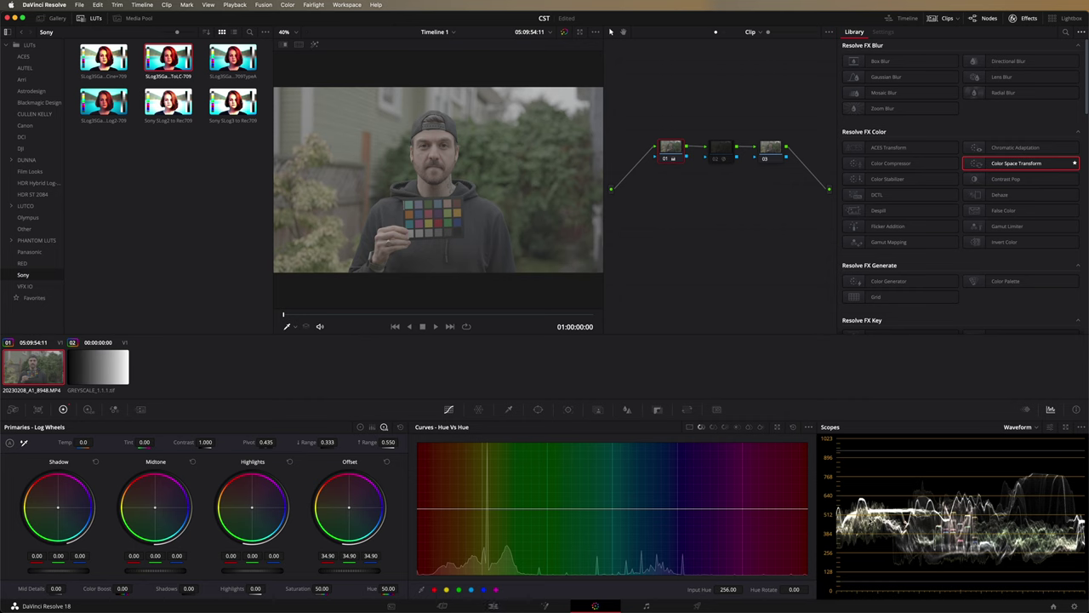
{"action": "left_click_drag", "start_coordinate": [353, 573], "coordinate": [531, 566]}
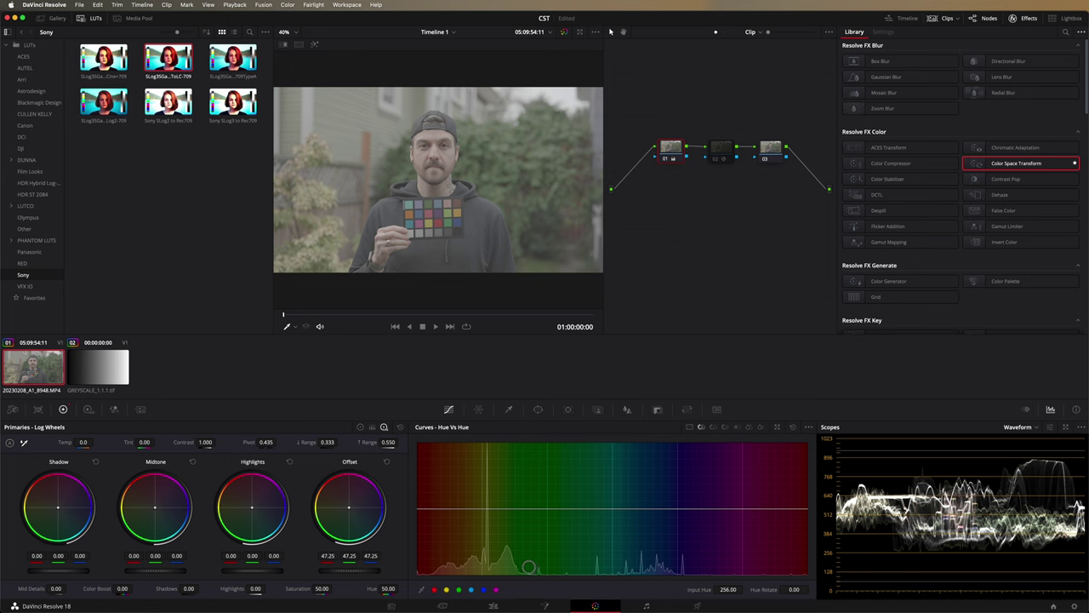
{"action": "left_click", "coordinate": [721, 150]}
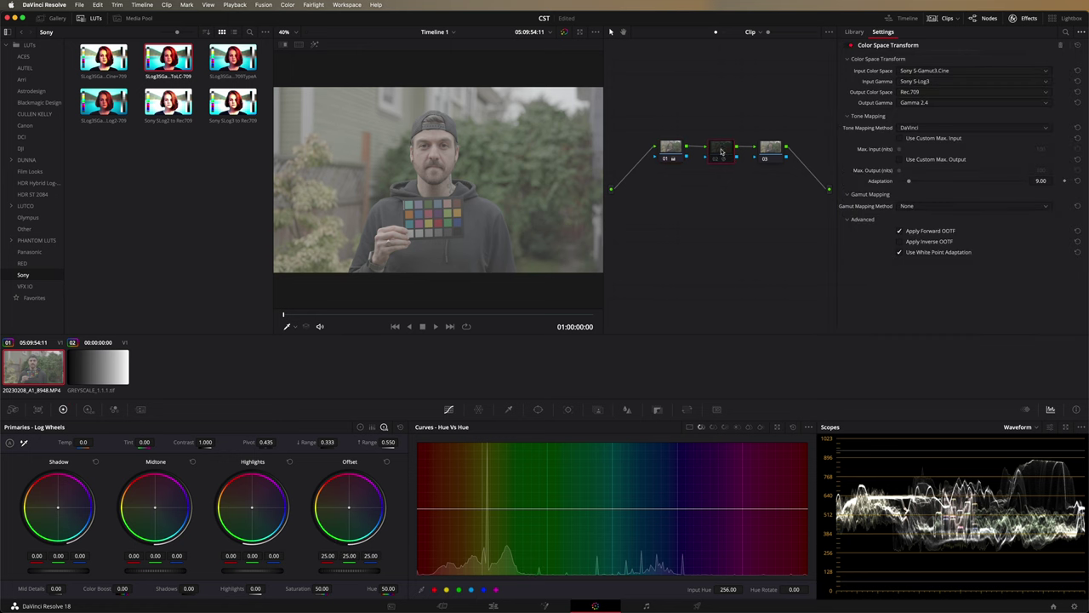
{"action": "key", "text": "ctrl+d"}
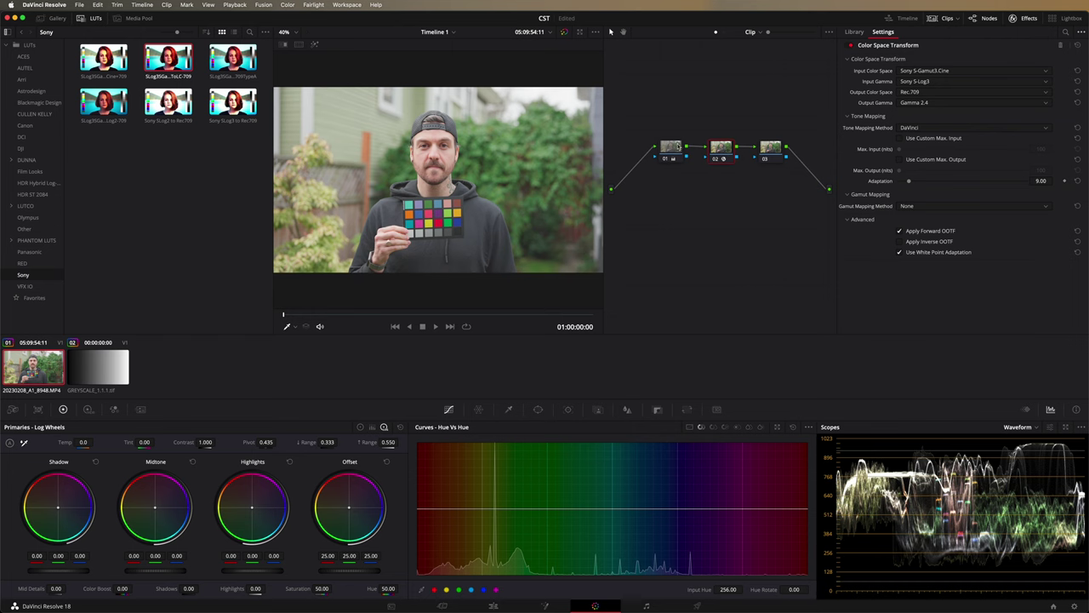
{"action": "left_click", "coordinate": [673, 148]}
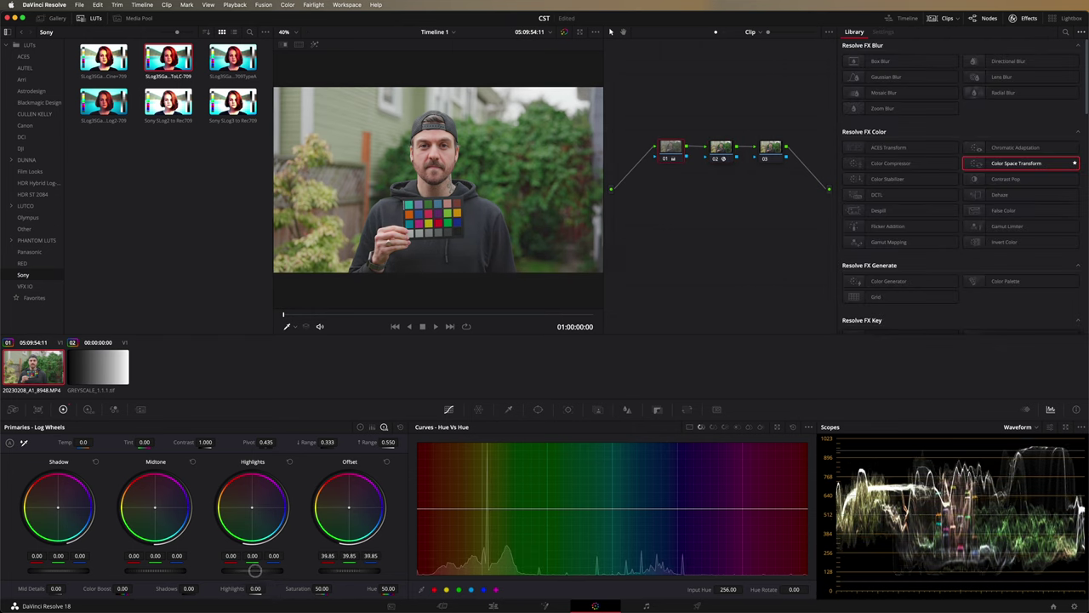
{"action": "left_click_drag", "start_coordinate": [349, 570], "coordinate": [338, 571]}
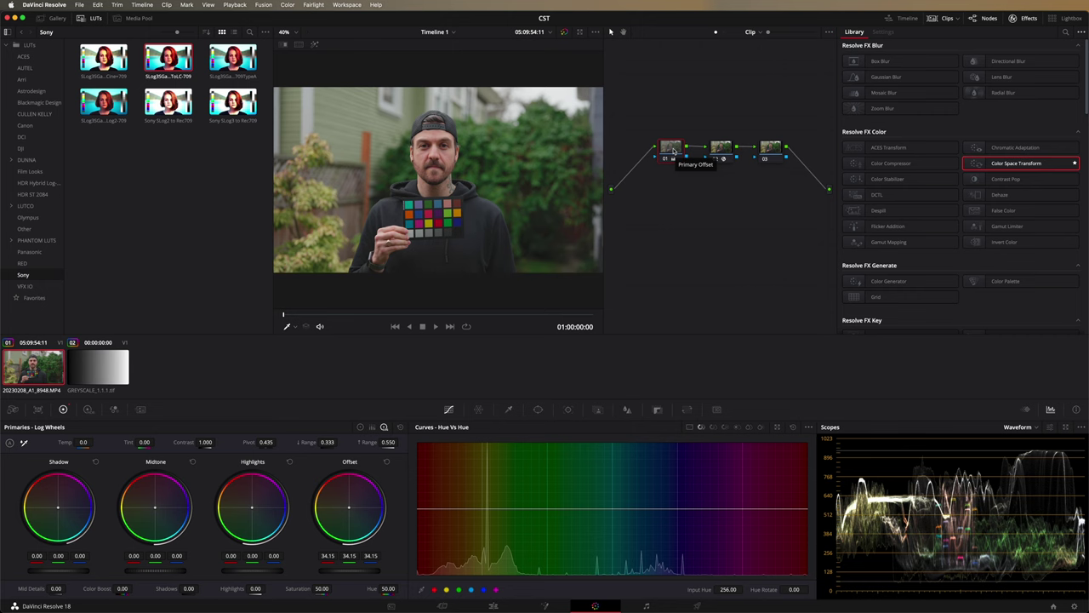
{"action": "left_click_drag", "start_coordinate": [673, 152], "coordinate": [771, 153]}
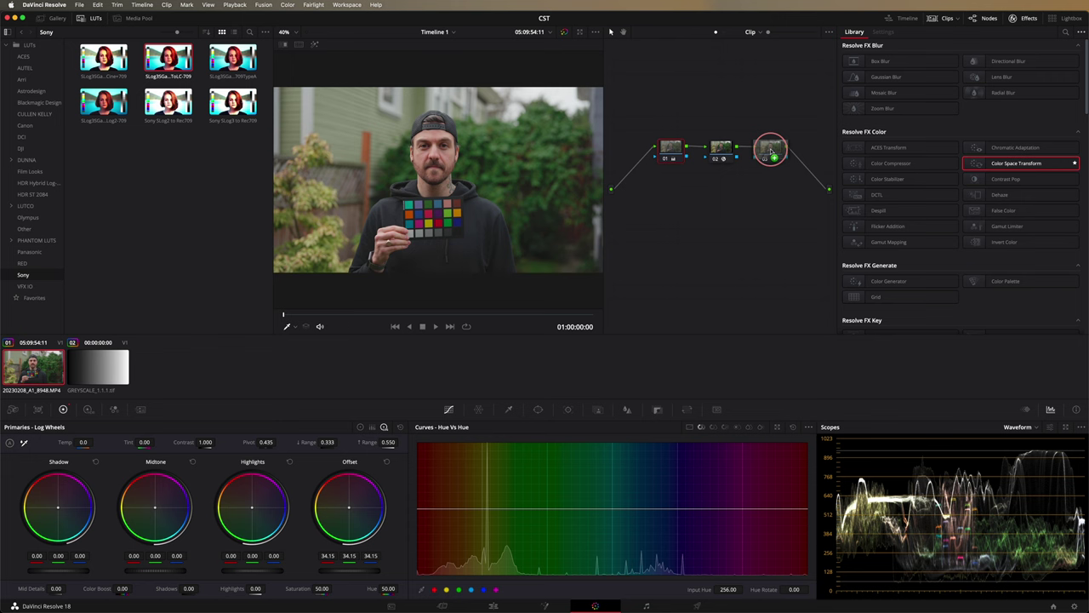
- Copy node 01's grade onto node 03, undo and redo it, leaving node 01's offset at 25.00
{"action": "left_click_drag", "start_coordinate": [770, 153], "coordinate": [771, 153]}
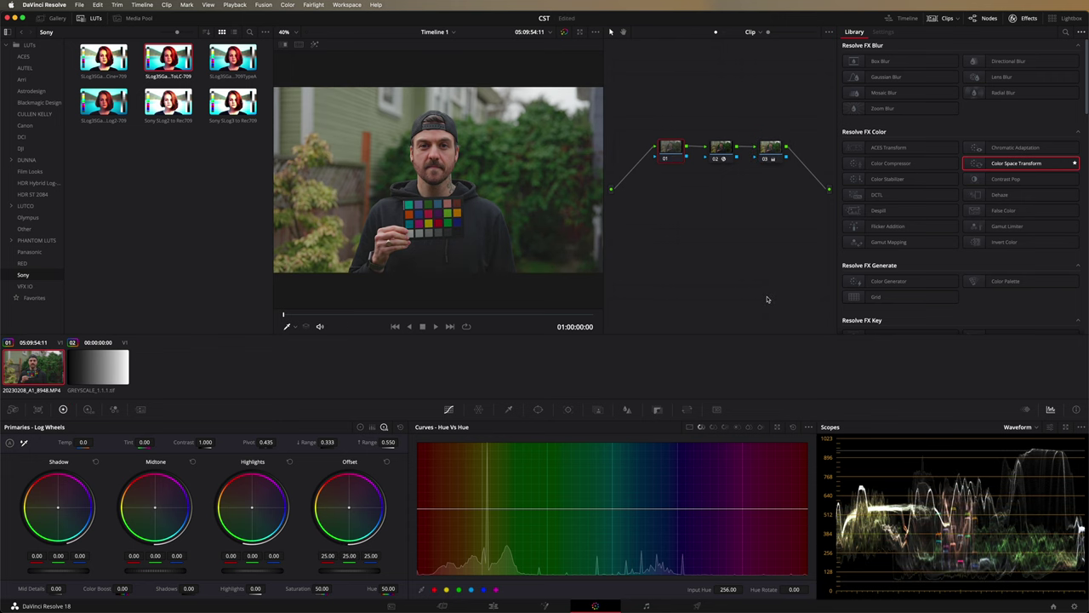
{"action": "key", "text": "super+z"}
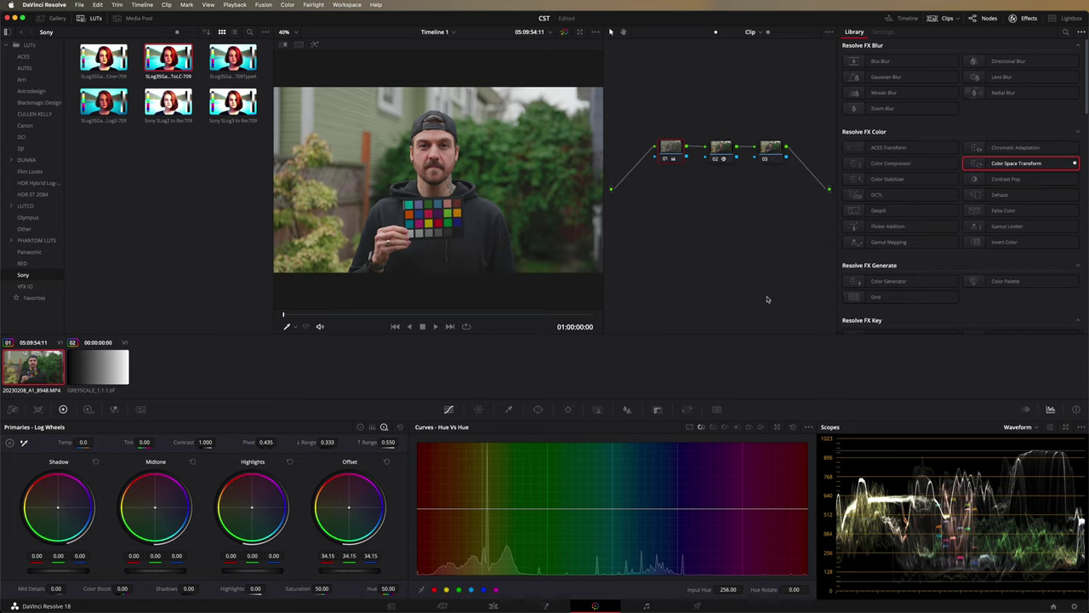
{"action": "key", "text": "super+shift+z"}
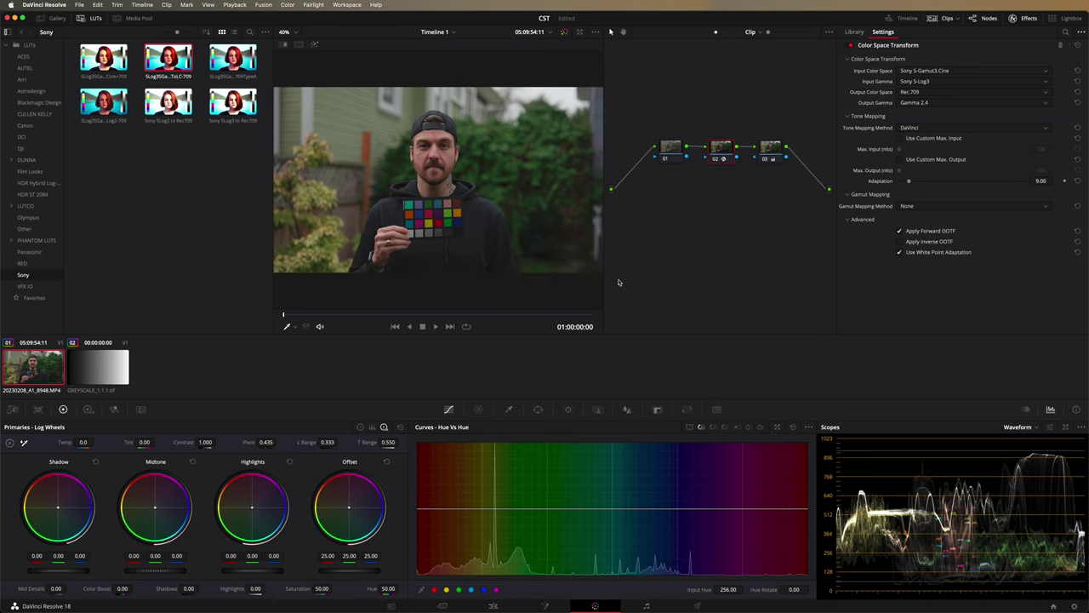
{"action": "left_click", "coordinate": [675, 150]}
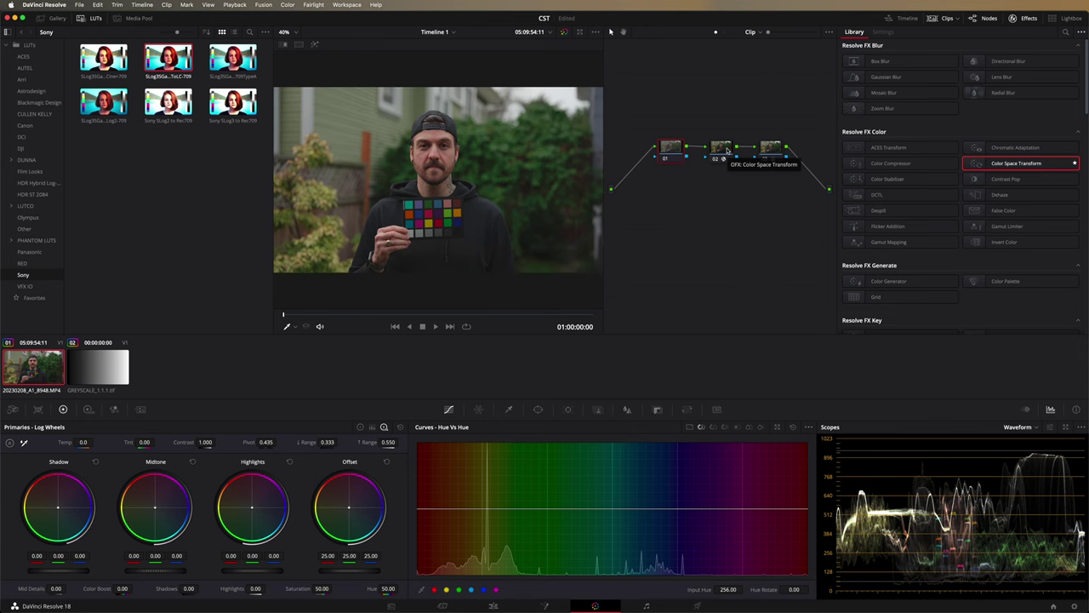
- Nudge node 03's offset, then reset node 01's offset and raise it to 33.10
{"action": "left_click", "coordinate": [768, 150]}
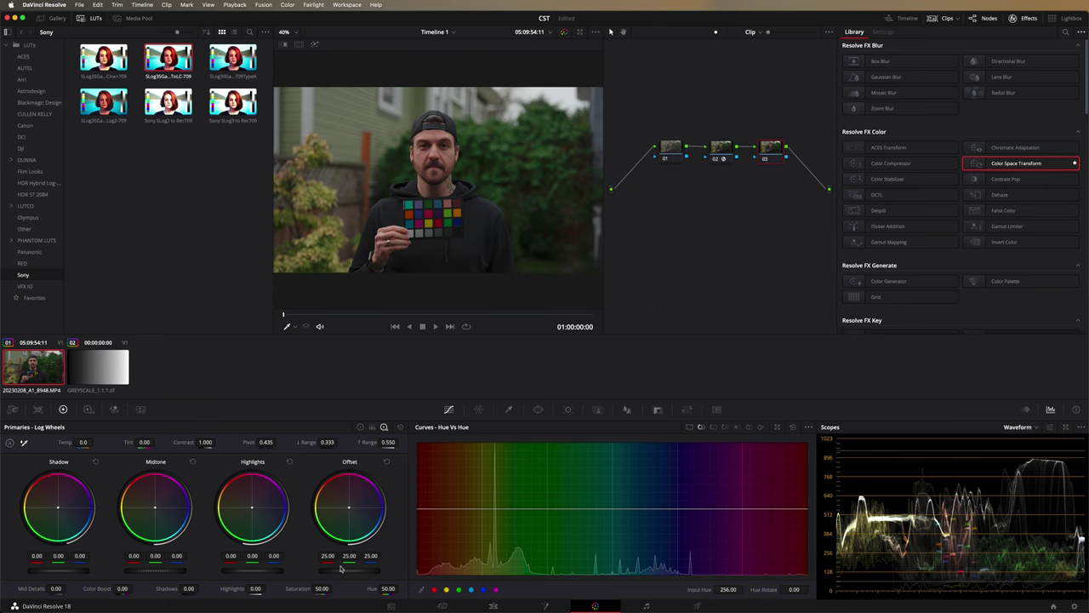
{"action": "left_click_drag", "start_coordinate": [344, 573], "coordinate": [237, 567]}
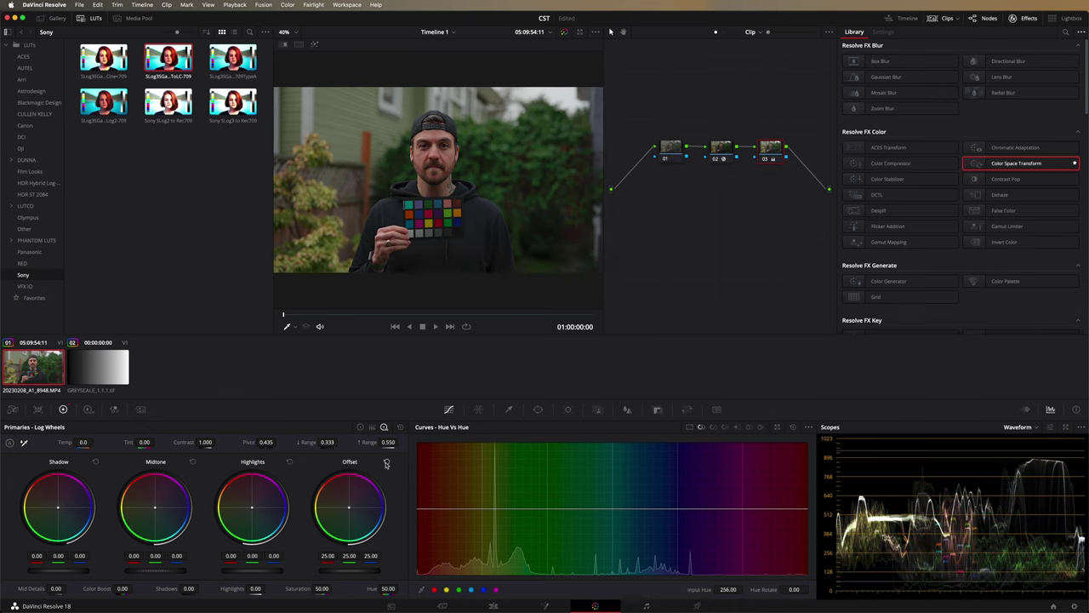
{"action": "left_click", "coordinate": [672, 148]}
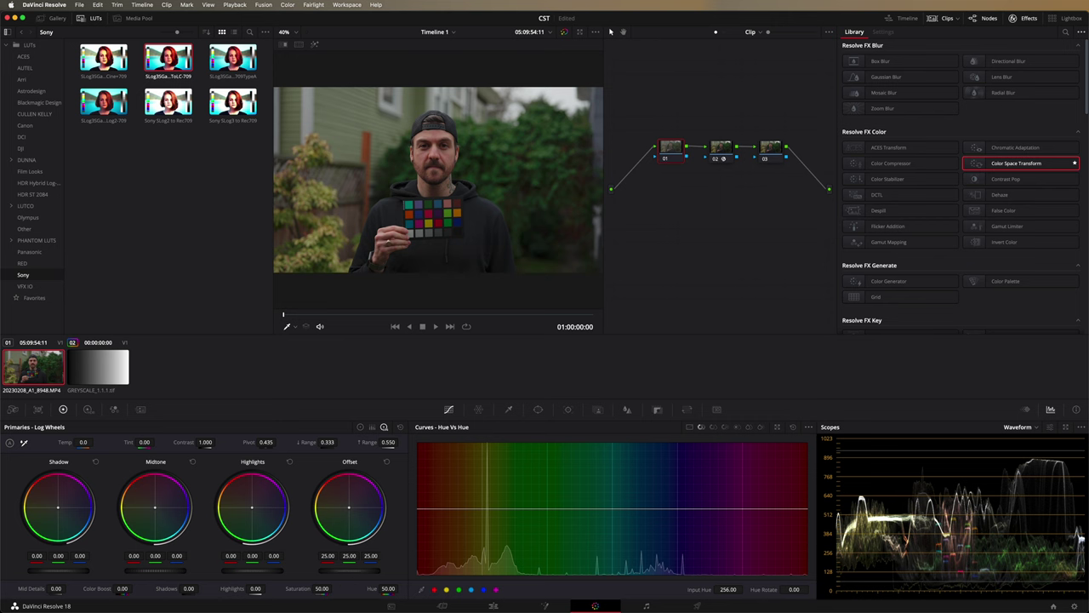
{"action": "left_click_drag", "start_coordinate": [378, 570], "coordinate": [493, 304]}
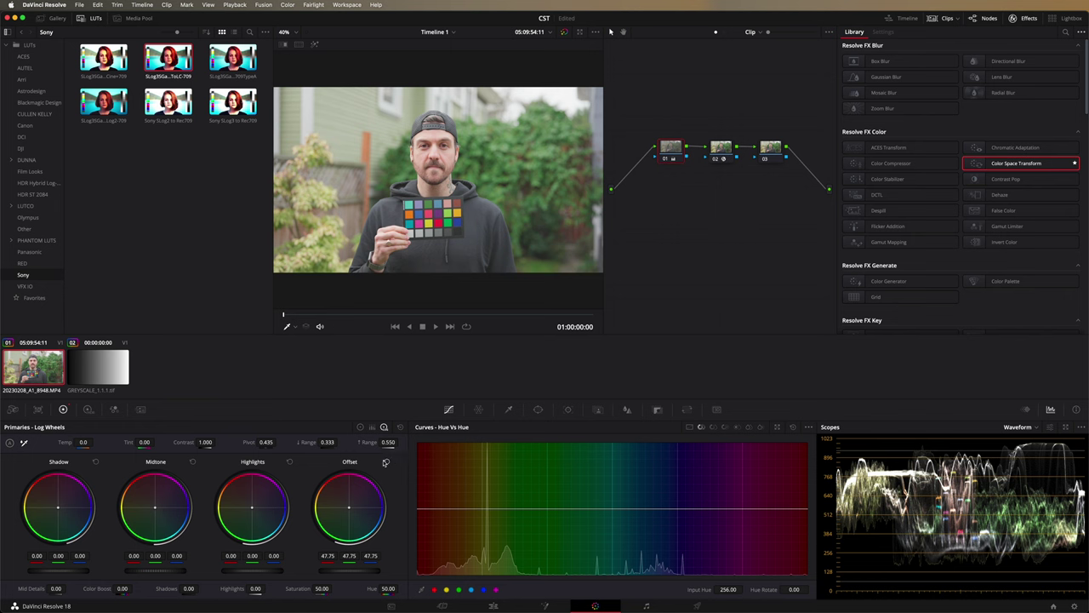
{"action": "left_click", "coordinate": [387, 461]}
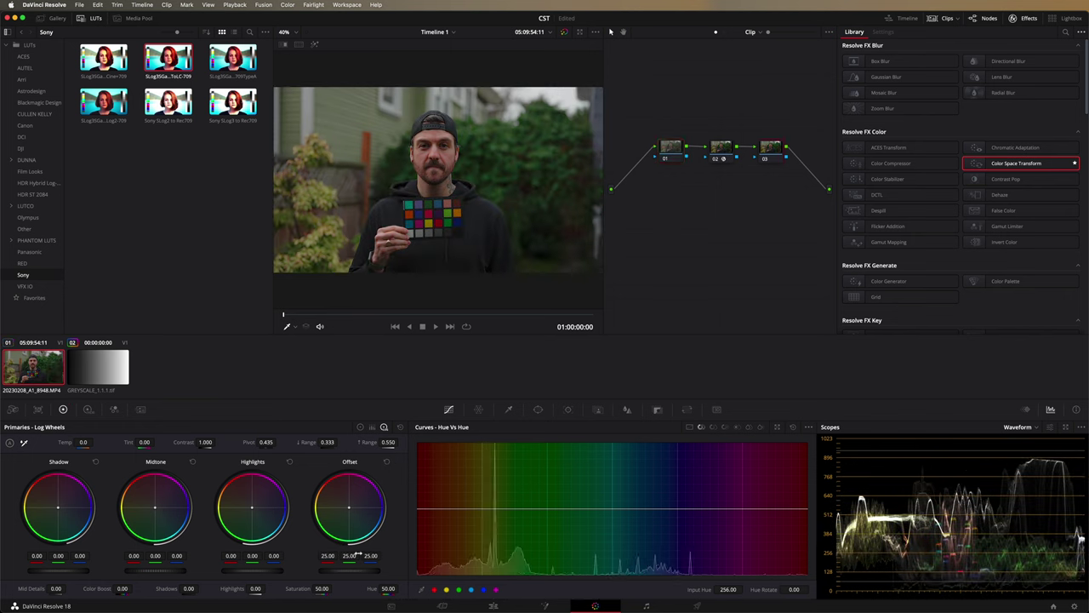
{"action": "left_click_drag", "start_coordinate": [372, 569], "coordinate": [749, 326]}
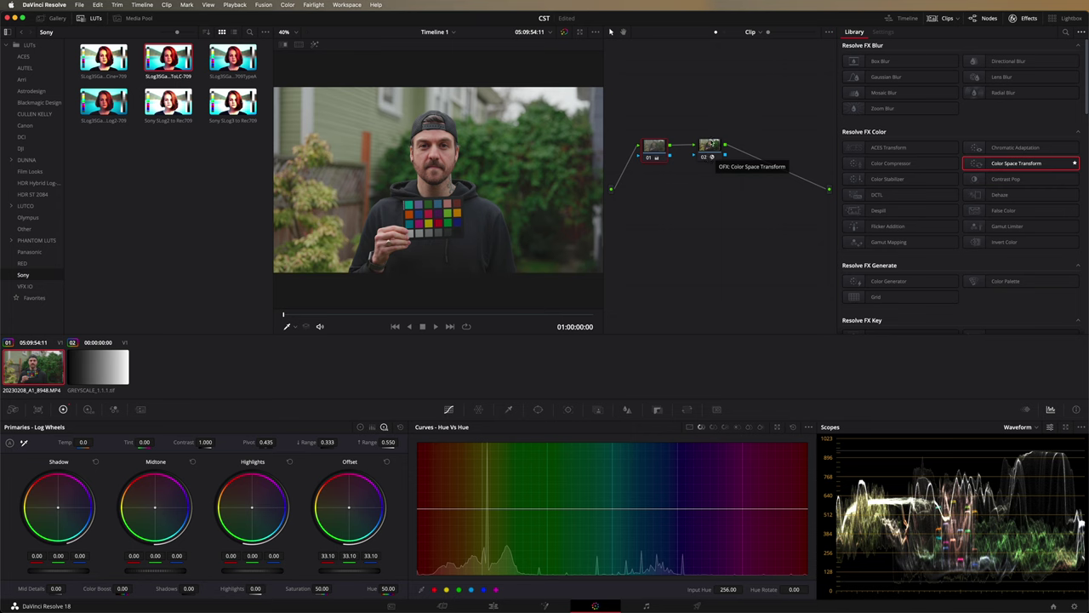
- Add new serial nodes after node 01 and delete the extra node 04
{"action": "left_click_drag", "start_coordinate": [709, 143], "coordinate": [803, 144]}
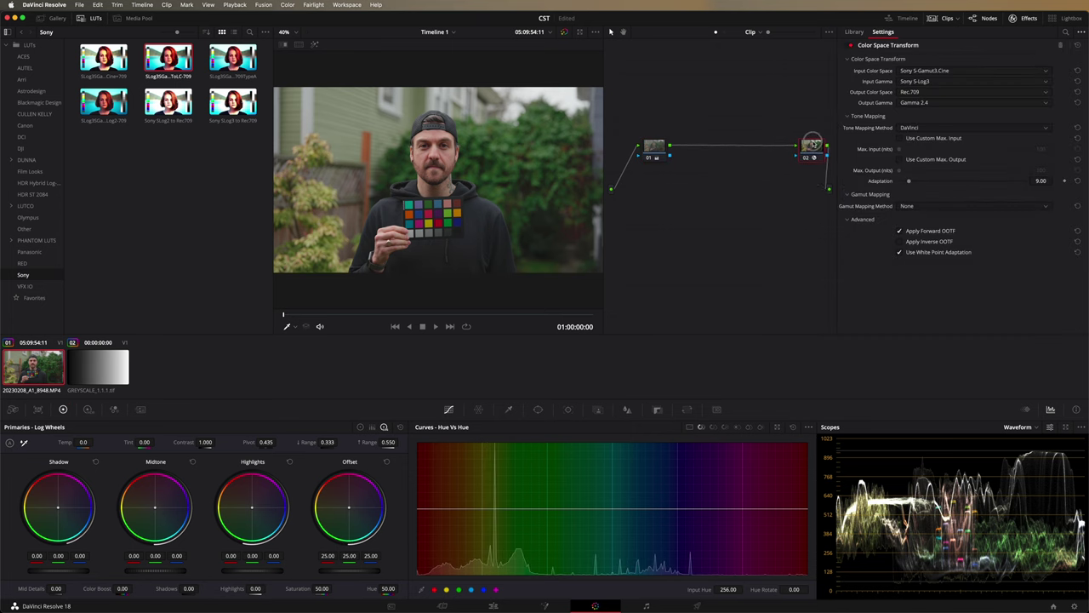
{"action": "left_click", "coordinate": [656, 149]}
{"action": "key", "text": "alt+s"}
{"action": "key", "text": "alt+s"}
{"action": "key", "text": "alt+s"}
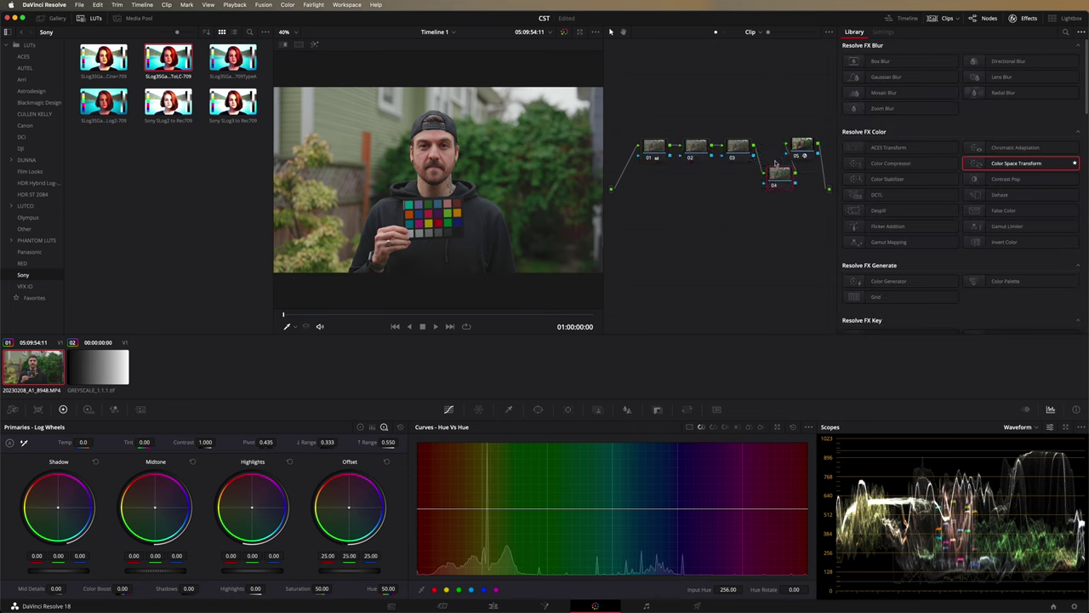
{"action": "key", "text": "Delete"}
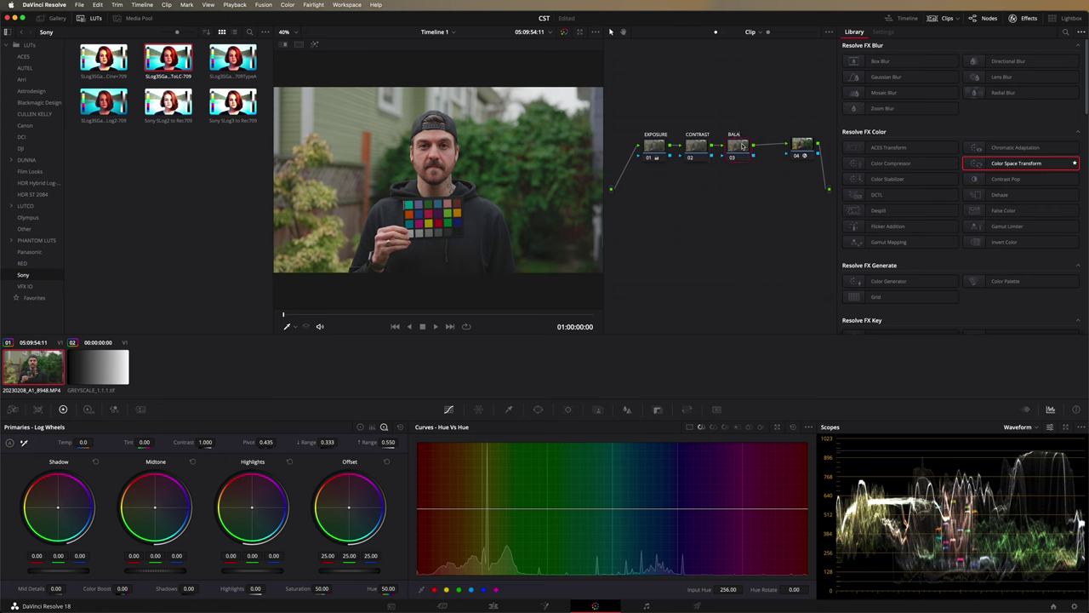
- Reset the EXPOSURE offset, raise contrast to 1.136, and warm the BALANCE offset toward red
{"action": "left_click", "coordinate": [653, 146]}
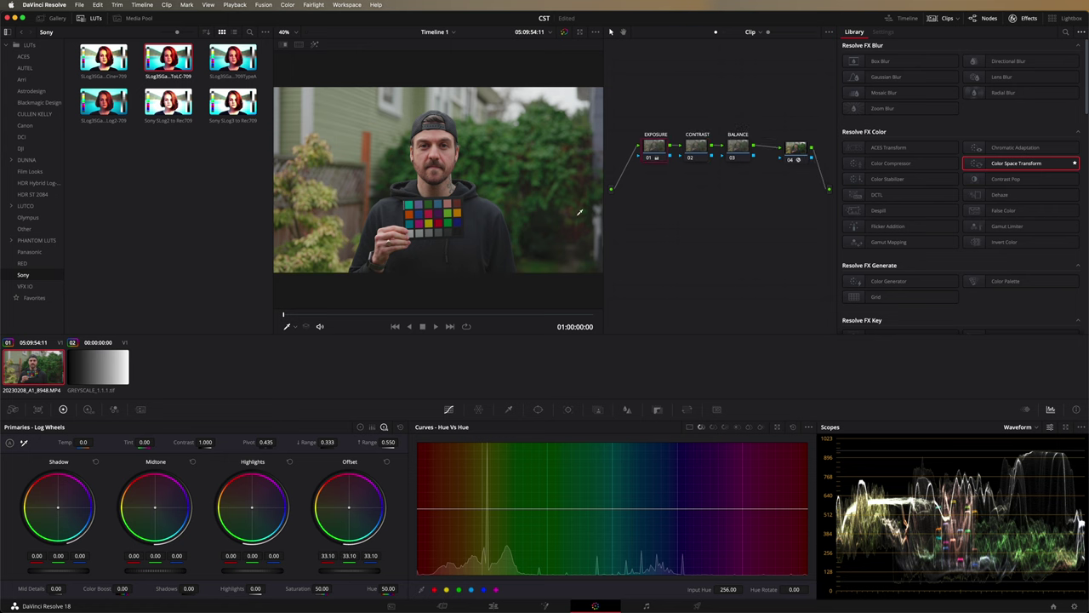
{"action": "double_click", "coordinate": [346, 573]}
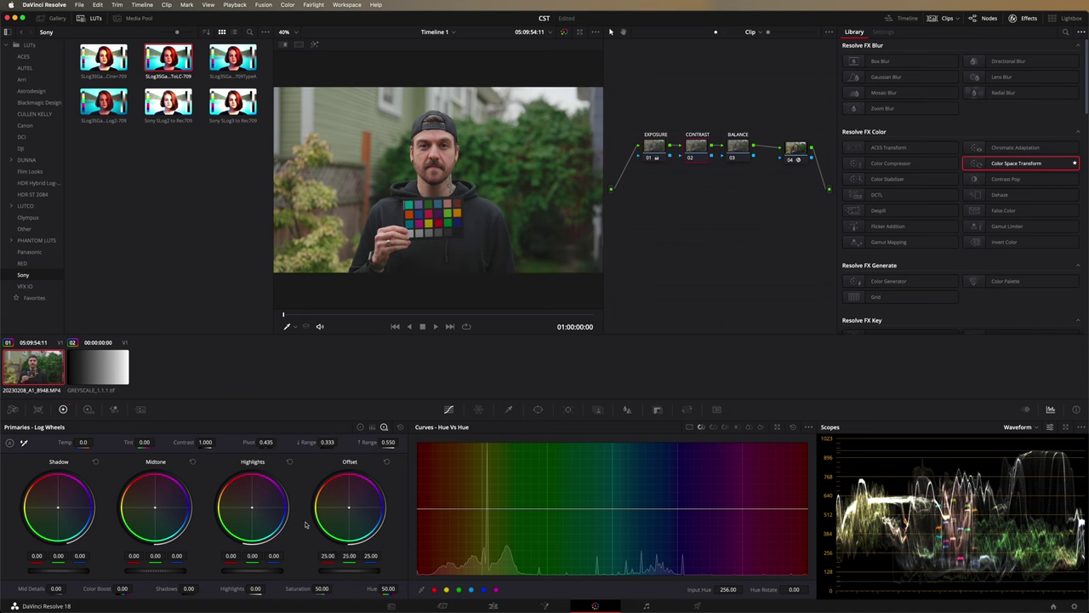
{"action": "left_click_drag", "start_coordinate": [205, 441], "coordinate": [232, 445]}
{"action": "left_click", "coordinate": [739, 154]}
{"action": "key", "text": "ctrl+d"}
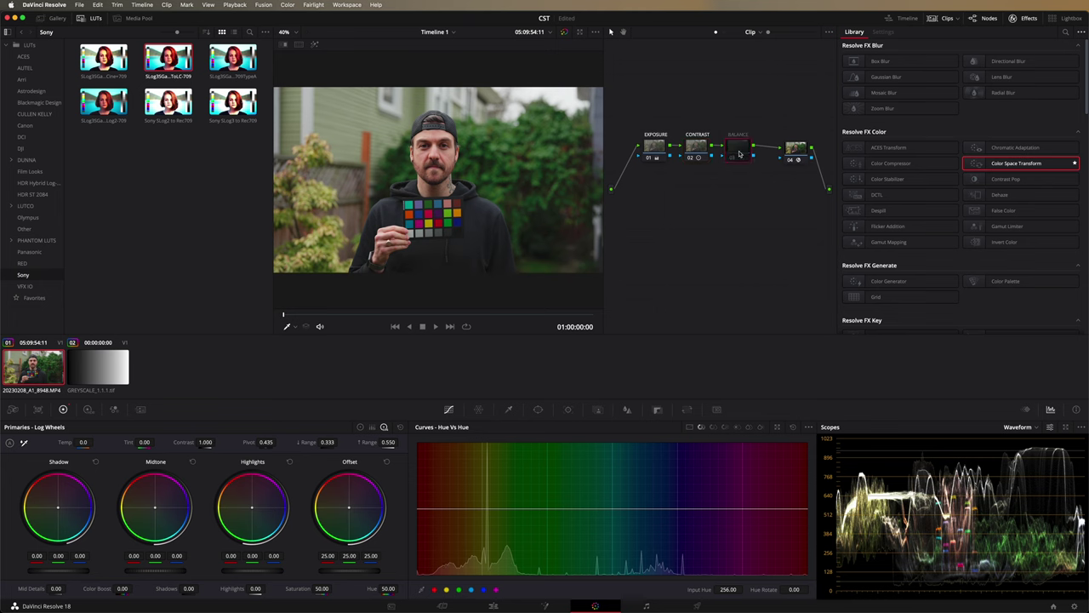
{"action": "key", "text": "ctrl+d"}
{"action": "left_click_drag", "start_coordinate": [349, 508], "coordinate": [342, 502]}
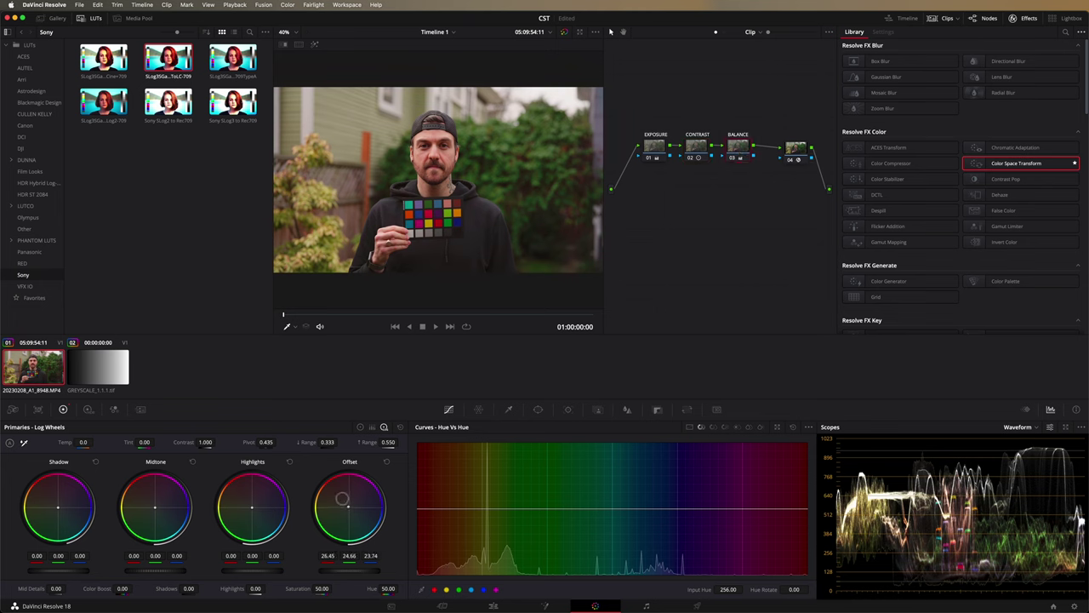
- Bypass the Color Space Transform node to view the log image, then reselect it
{"action": "left_click", "coordinate": [795, 152]}
{"action": "key", "text": "alt+d"}
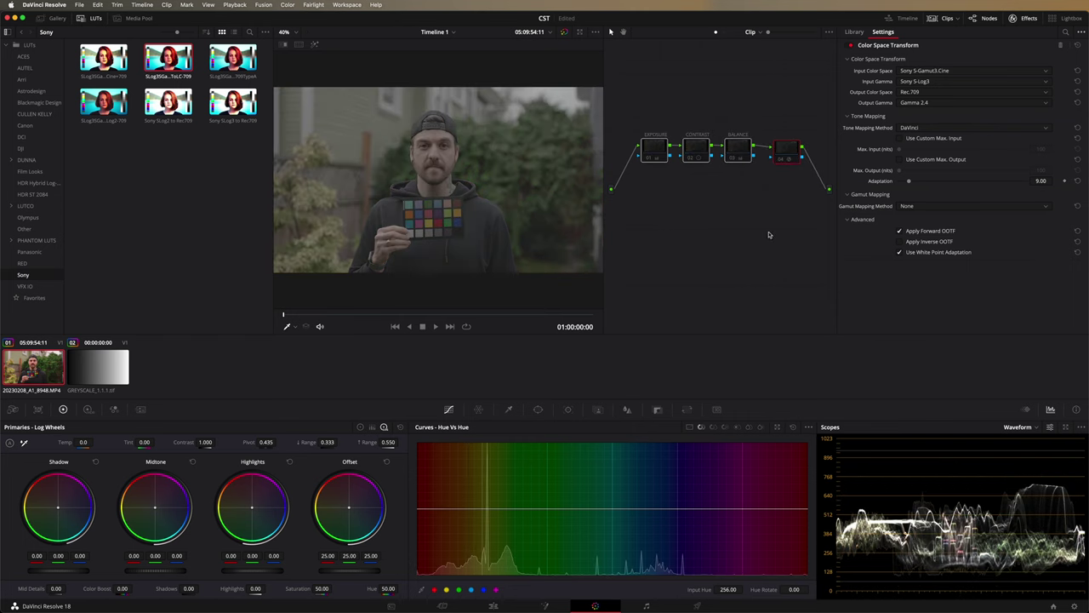
{"action": "left_click", "coordinate": [676, 261]}
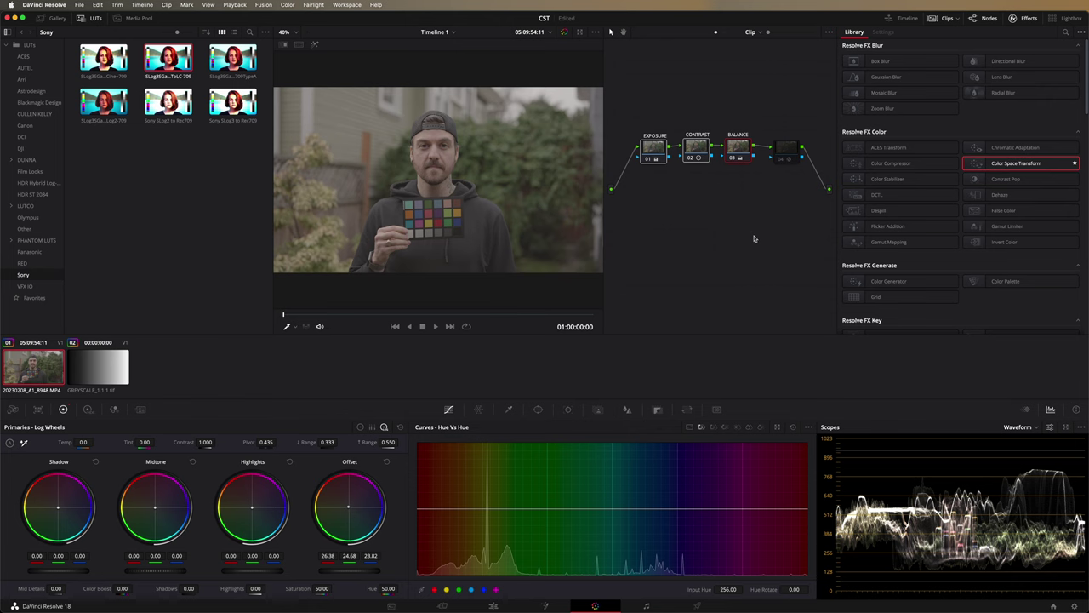
{"action": "left_click", "coordinate": [788, 150]}
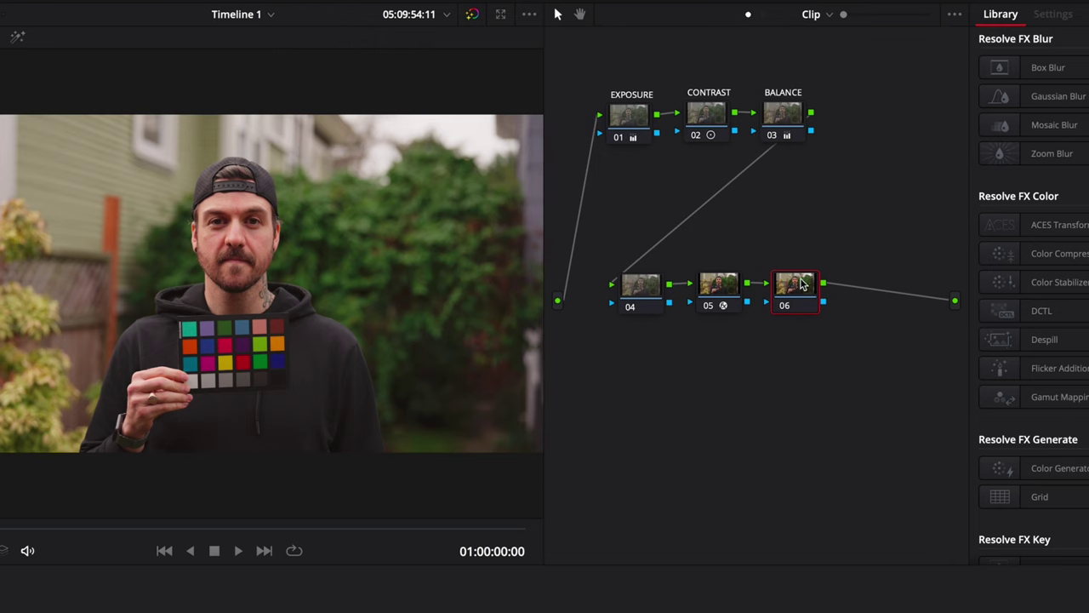
- Select node 04, bypass the grade to compare, and add a shadow point to its custom curve
{"action": "left_click", "coordinate": [719, 290]}
{"action": "left_click", "coordinate": [647, 292]}
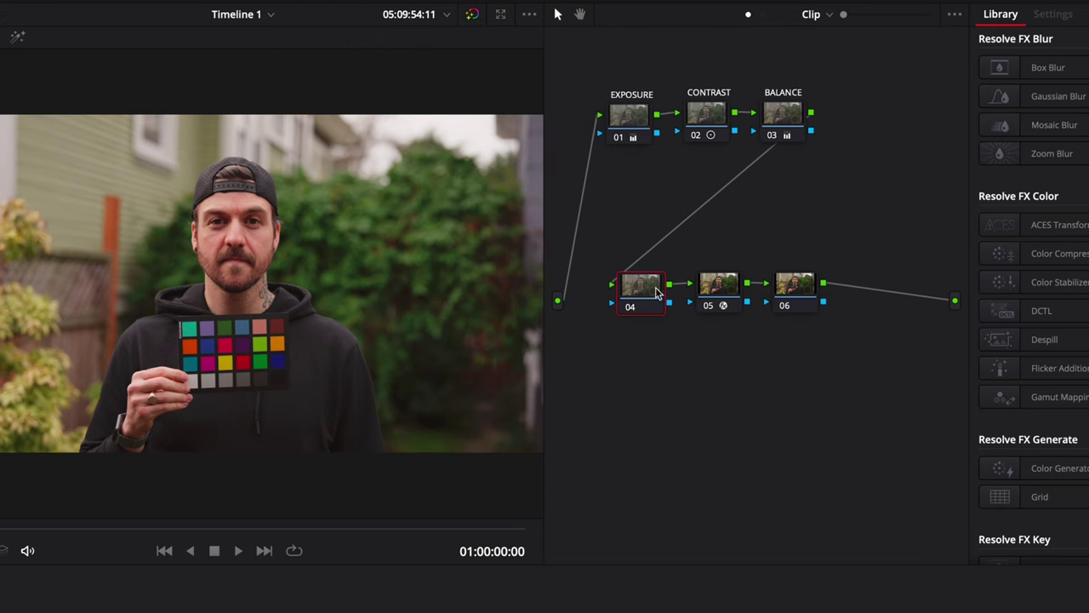
{"action": "key", "text": "shift+d"}
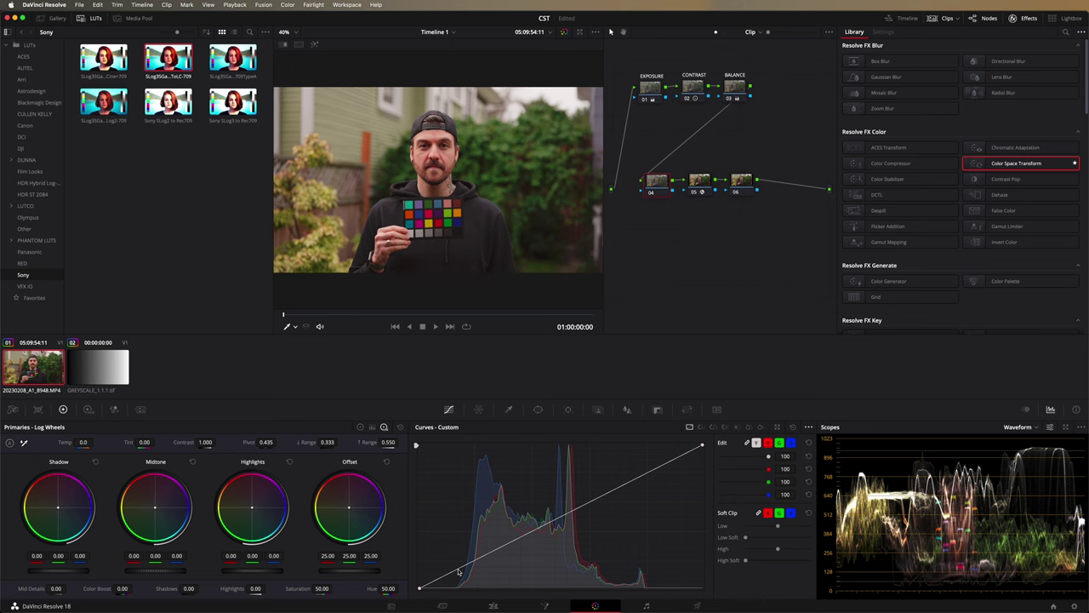
{"action": "left_click", "coordinate": [458, 572]}
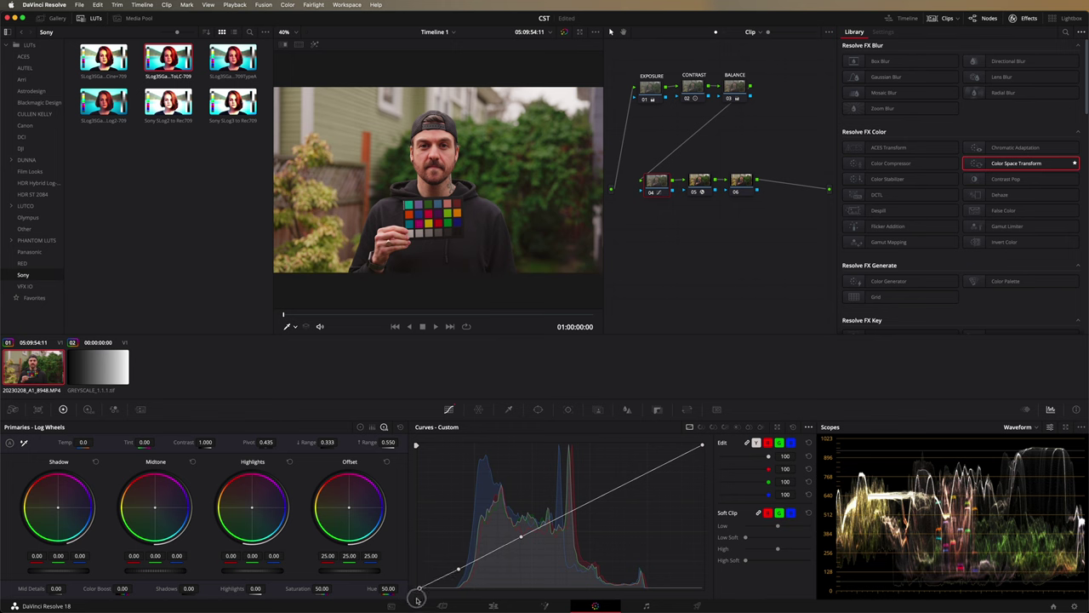
{"action": "left_click_drag", "start_coordinate": [418, 586], "coordinate": [420, 567]}
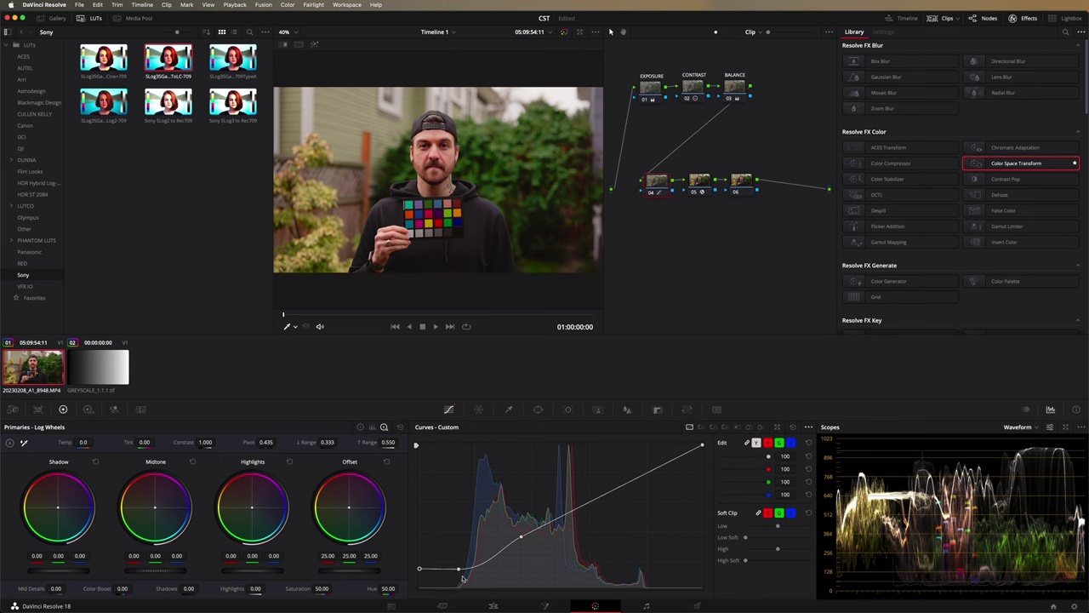
{"action": "left_click_drag", "start_coordinate": [468, 573], "coordinate": [479, 567]}
{"action": "left_click", "coordinate": [793, 428]}
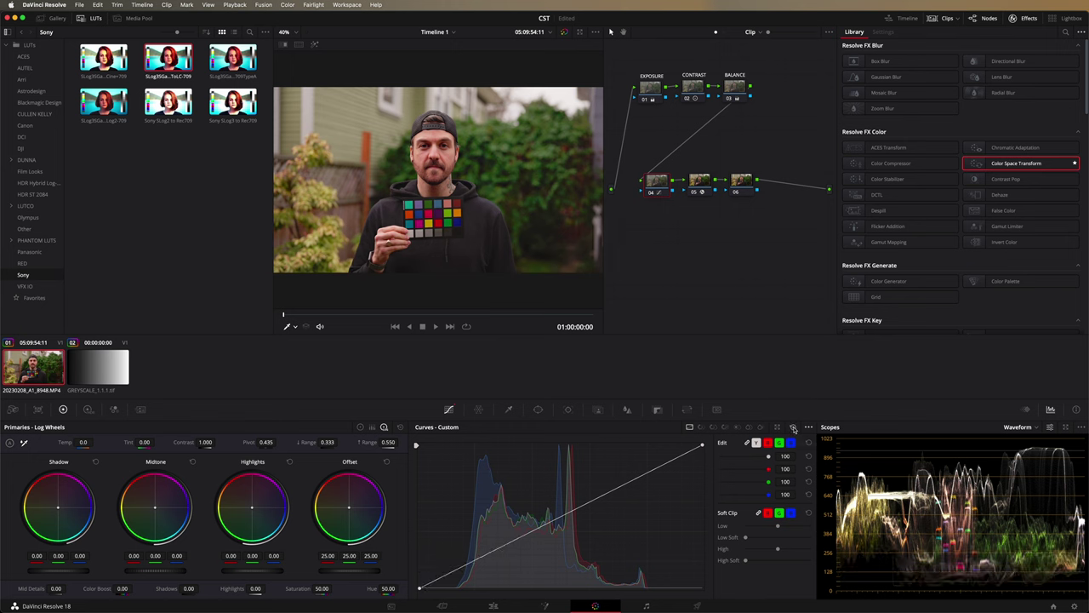
{"action": "left_click", "coordinate": [743, 181]}
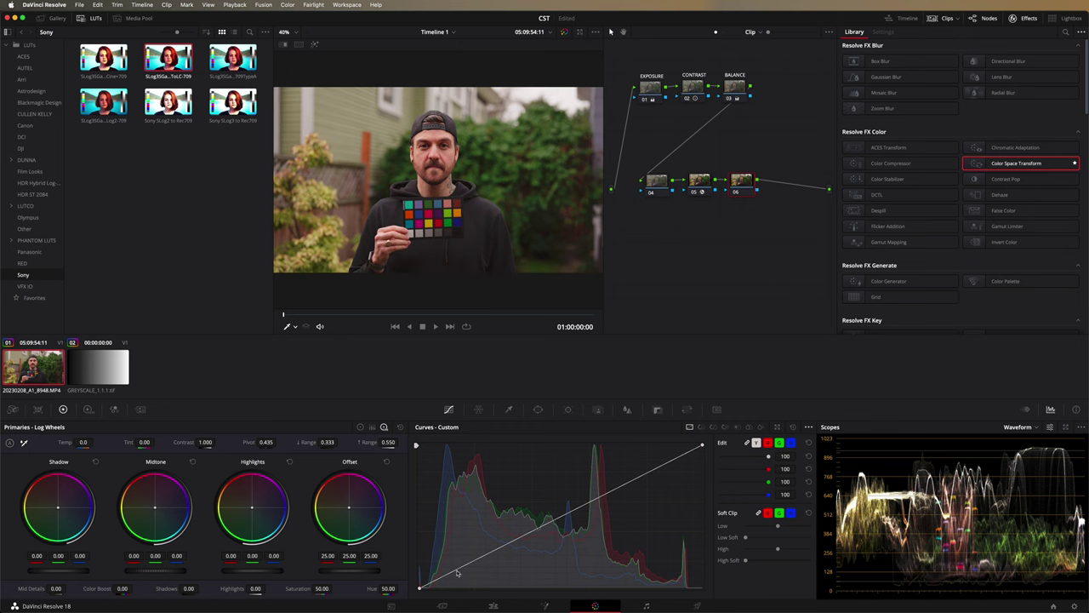
{"action": "left_click_drag", "start_coordinate": [522, 542], "coordinate": [521, 539]}
{"action": "left_click_drag", "start_coordinate": [420, 590], "coordinate": [418, 570]}
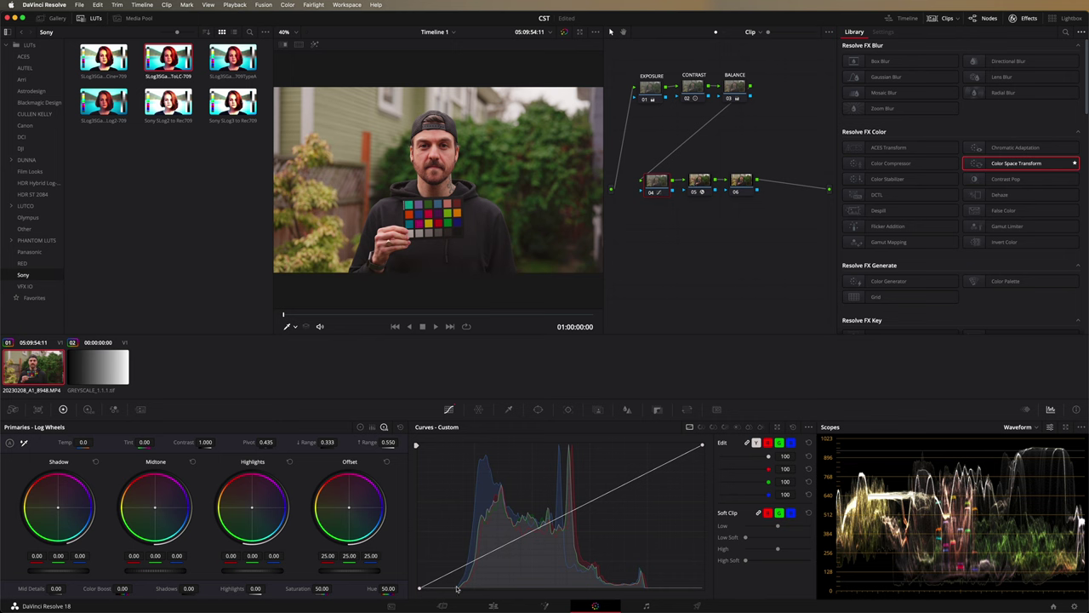
- Add highlight, shadow and lower-midtone points to node 04's curve, nudging the shadow point up
{"action": "left_click", "coordinate": [647, 473]}
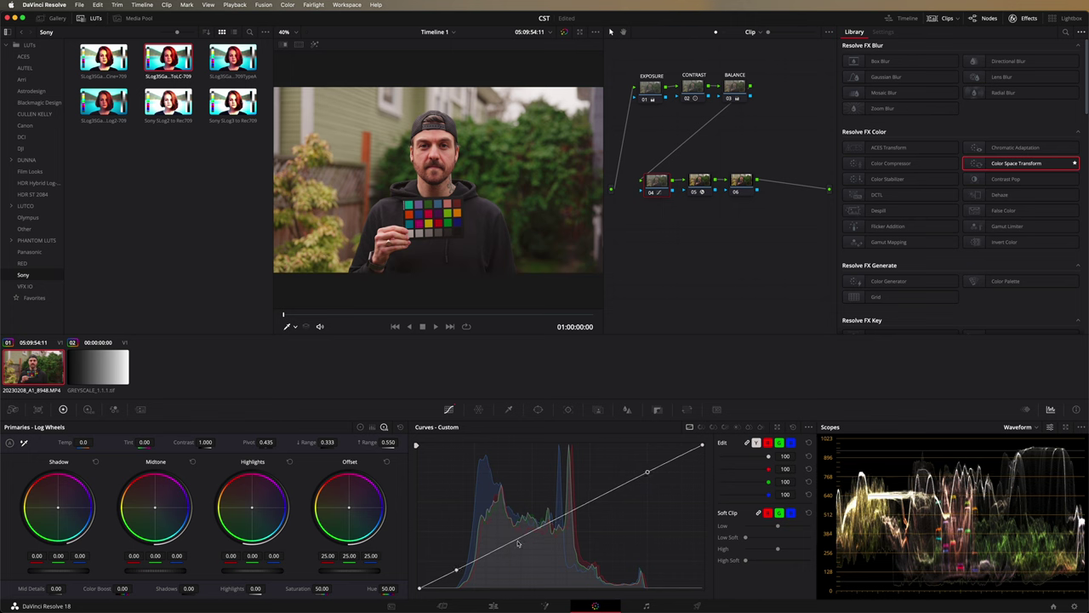
{"action": "left_click", "coordinate": [458, 570]}
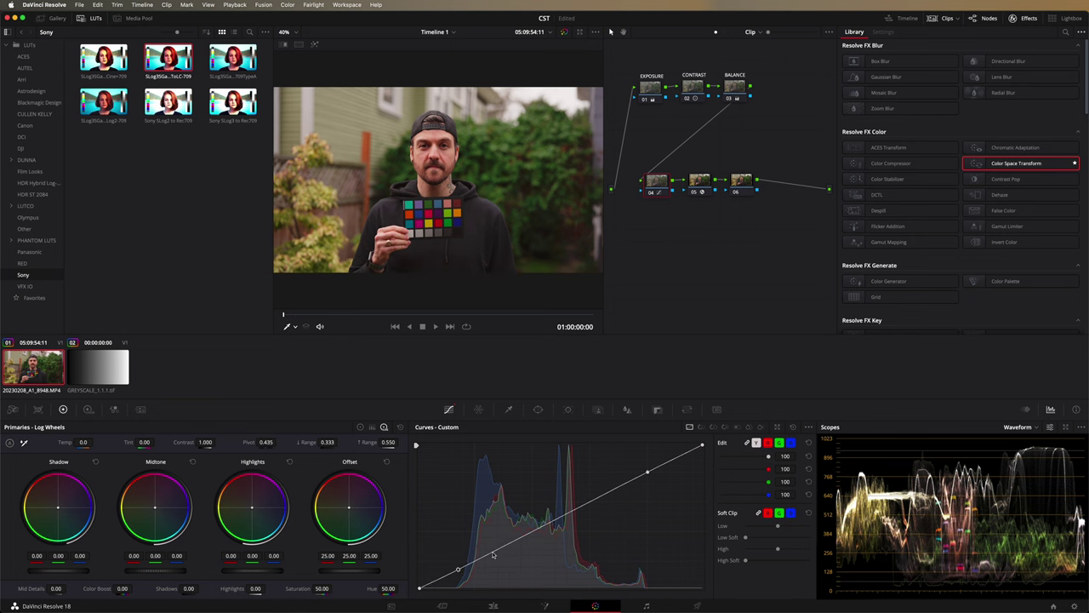
{"action": "left_click", "coordinate": [538, 528]}
{"action": "left_click_drag", "start_coordinate": [458, 572], "coordinate": [460, 562]}
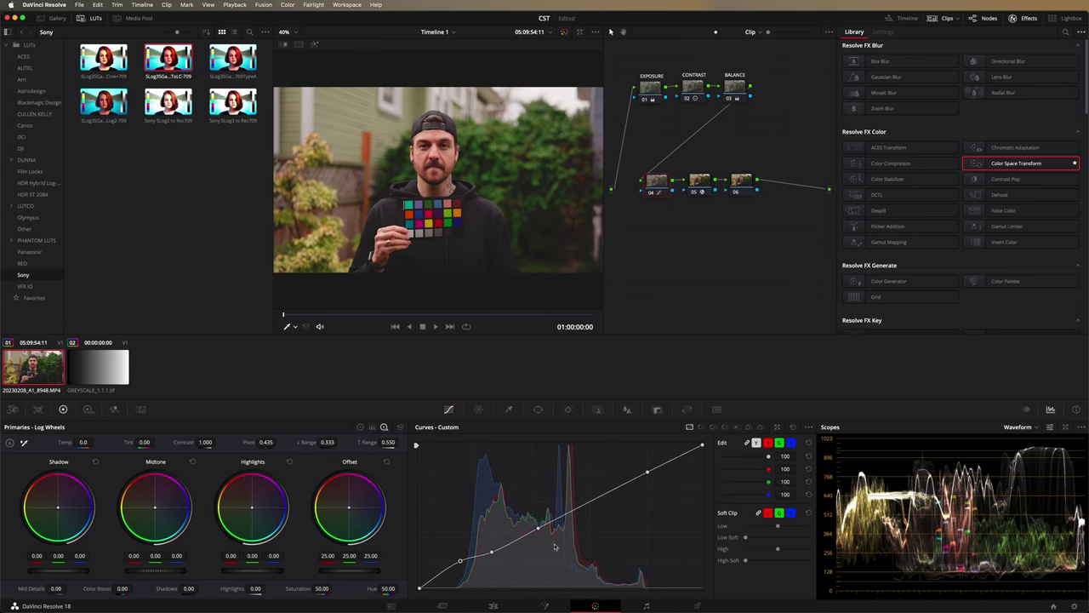
- Lift node 06's black point slightly
{"action": "right_click", "coordinate": [650, 189]}
{"action": "key", "text": "Escape"}
{"action": "left_click", "coordinate": [742, 181]}
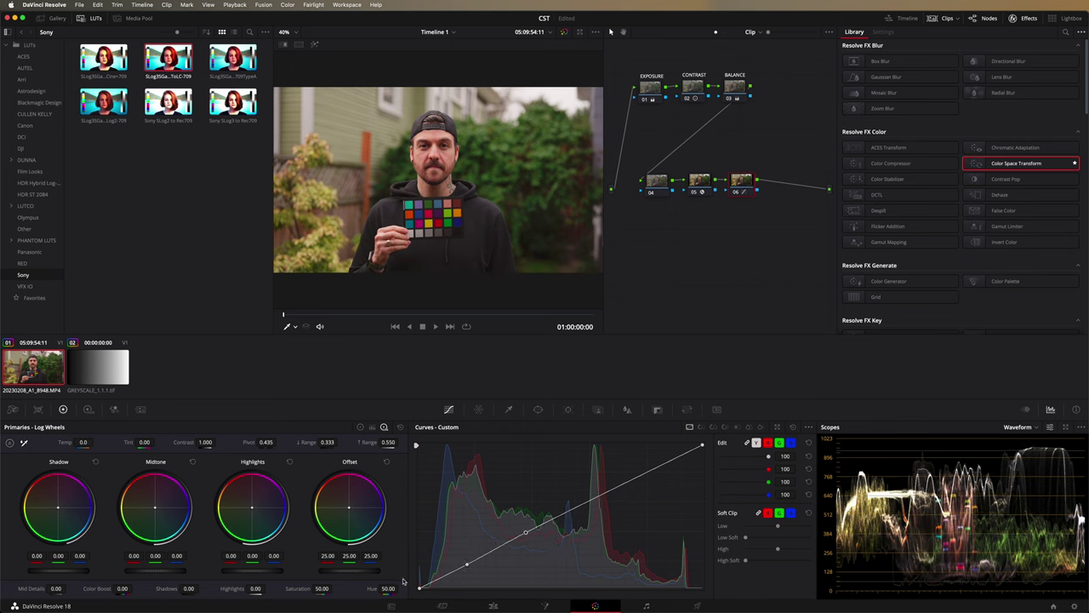
{"action": "left_click_drag", "start_coordinate": [420, 589], "coordinate": [419, 573]}
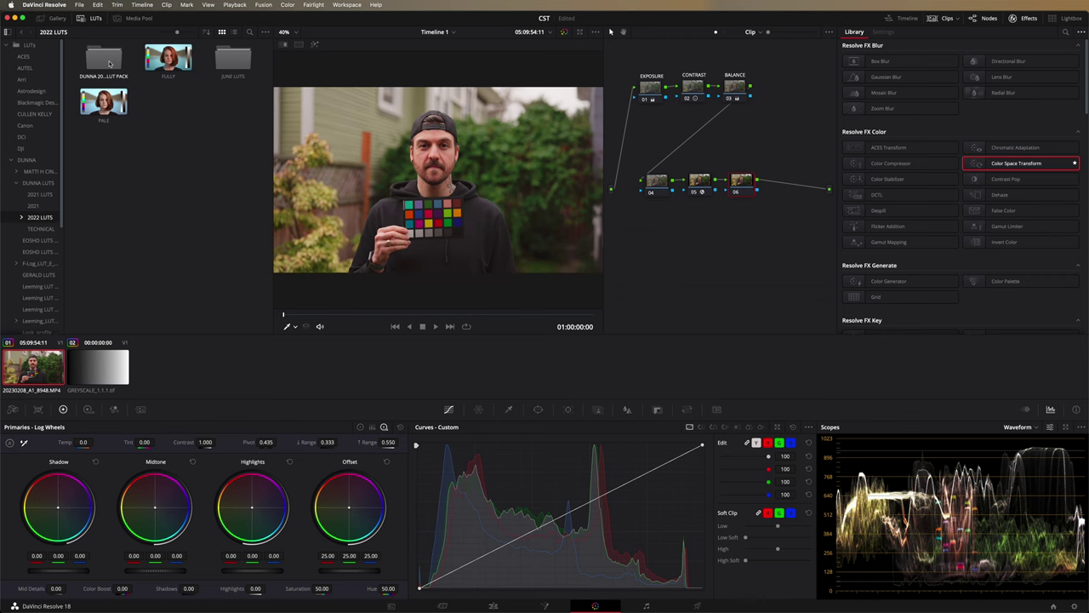
- Open the DUNNA 2022 LUT PACK folder in the LUTs browser sidebar to list its LUTs
{"action": "double_click", "coordinate": [97, 60]}
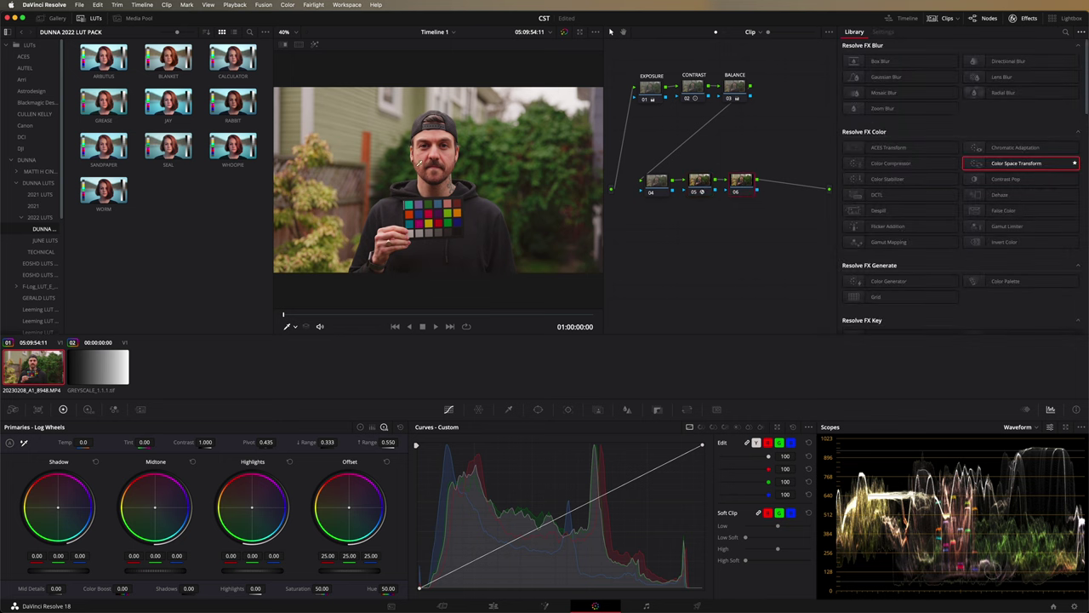
{"action": "left_click_drag", "start_coordinate": [233, 103], "coordinate": [740, 180]}
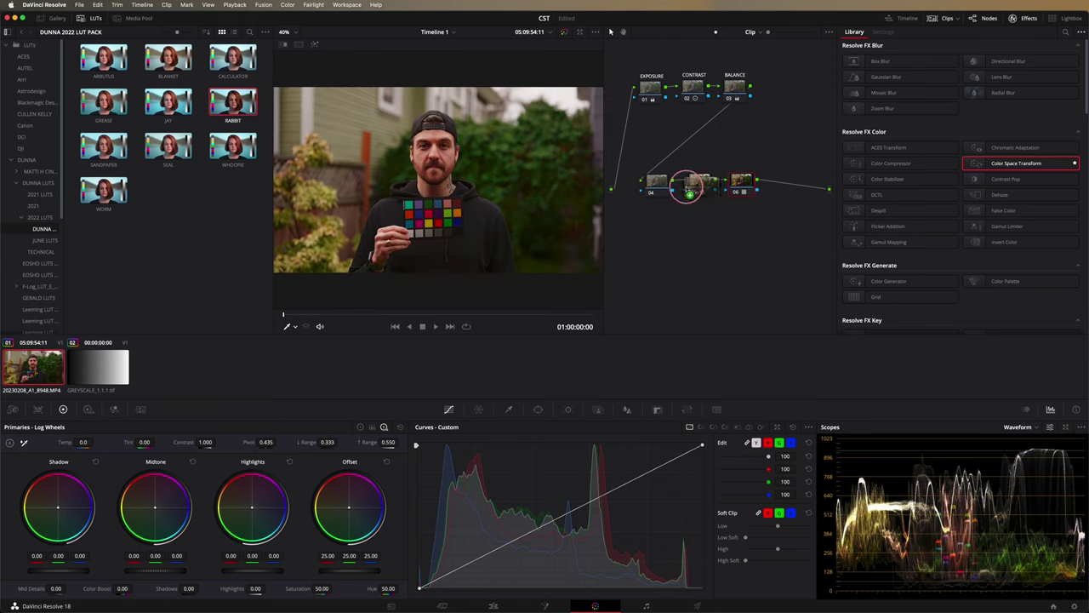
{"action": "left_click", "coordinate": [657, 187]}
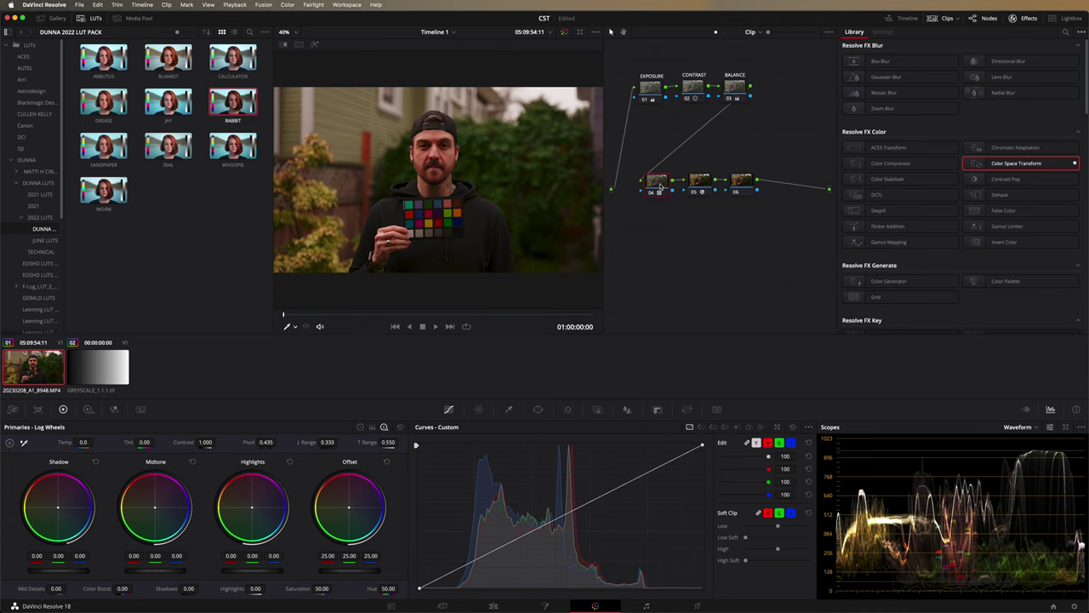
{"action": "left_click_drag", "start_coordinate": [659, 185], "coordinate": [657, 184]}
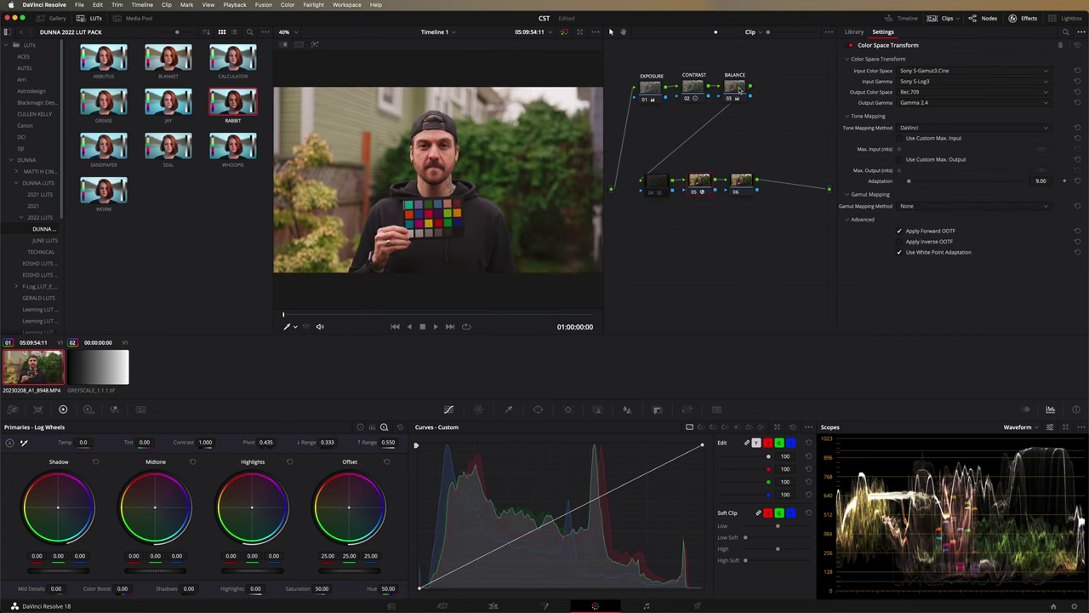
{"action": "key", "text": "super+z"}
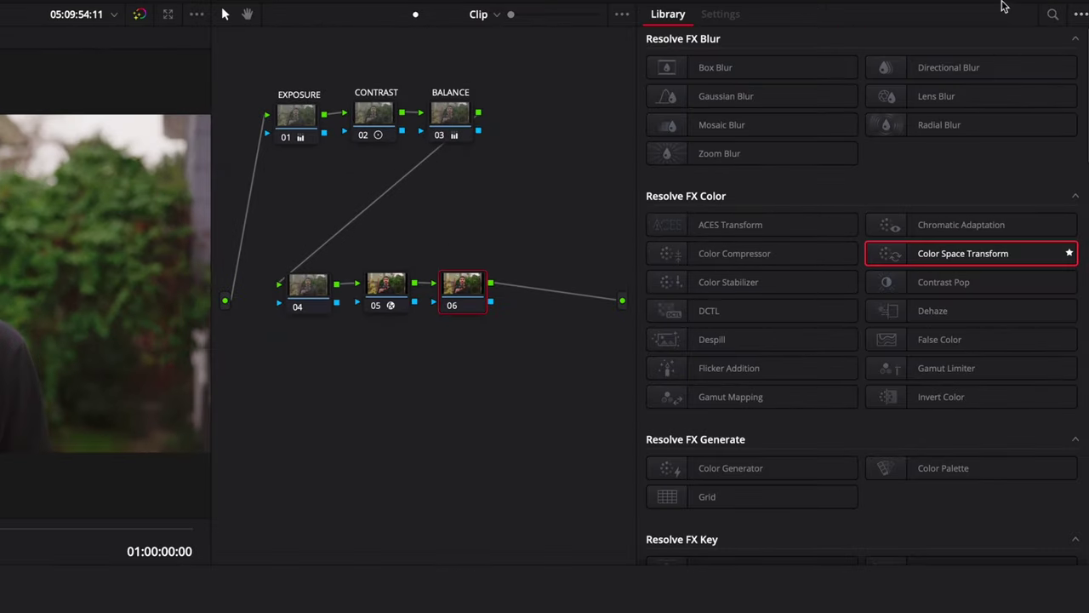
- Filter the effects to favourites and apply FilmConvert Nitrate to node 06
{"action": "left_click", "coordinate": [1081, 13]}
{"action": "left_click", "coordinate": [1032, 48]}
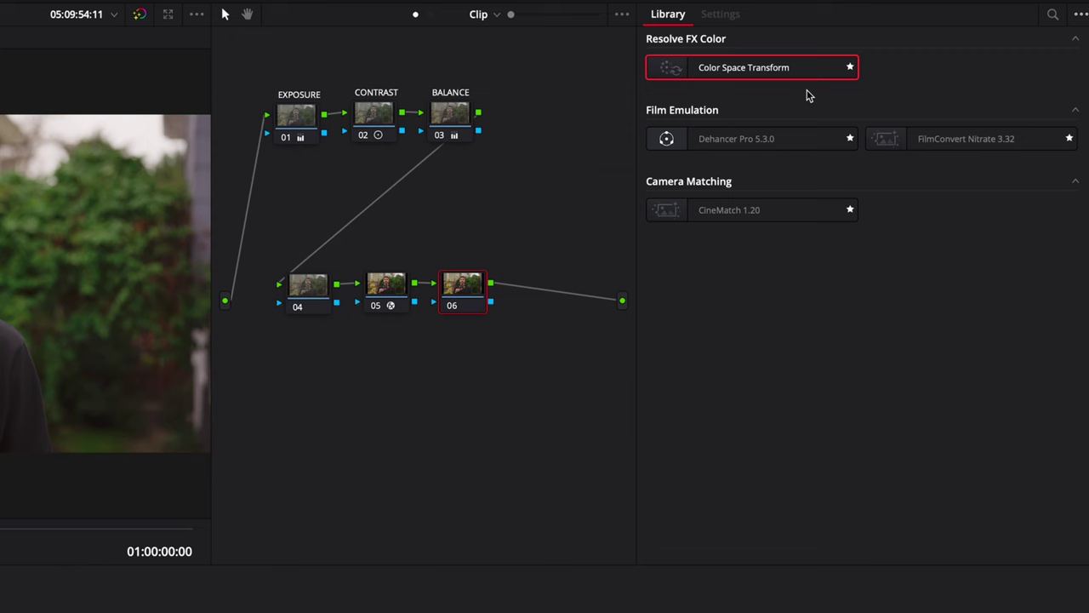
{"action": "left_click_drag", "start_coordinate": [947, 143], "coordinate": [468, 298]}
- Set FilmConvert's camera profile to Sony A1 with S-Log3 S-Gamut3.Cine
{"action": "left_click", "coordinate": [776, 89]}
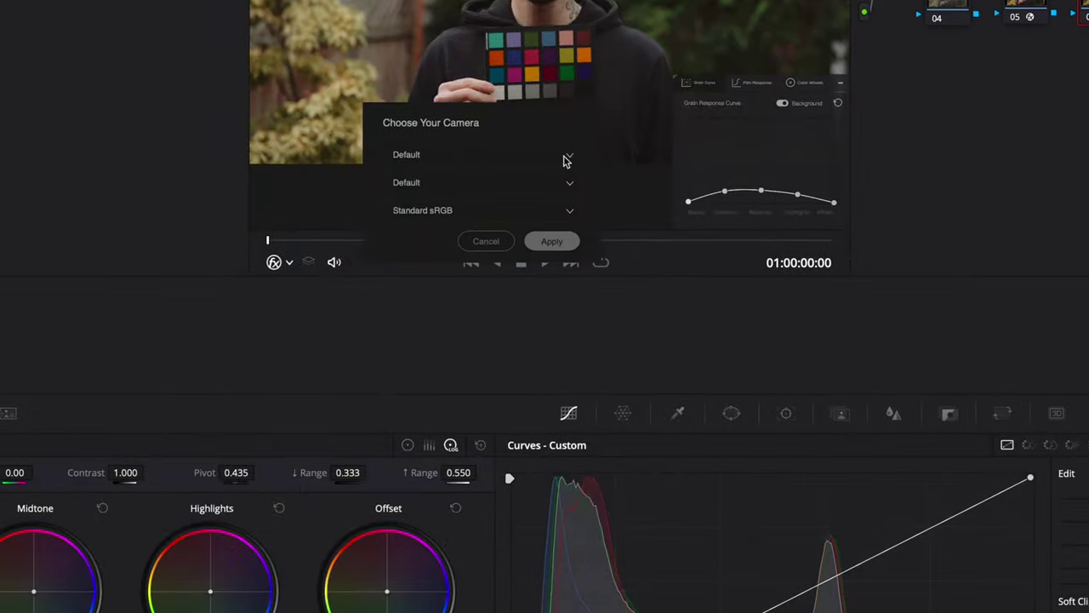
{"action": "left_click", "coordinate": [566, 161]}
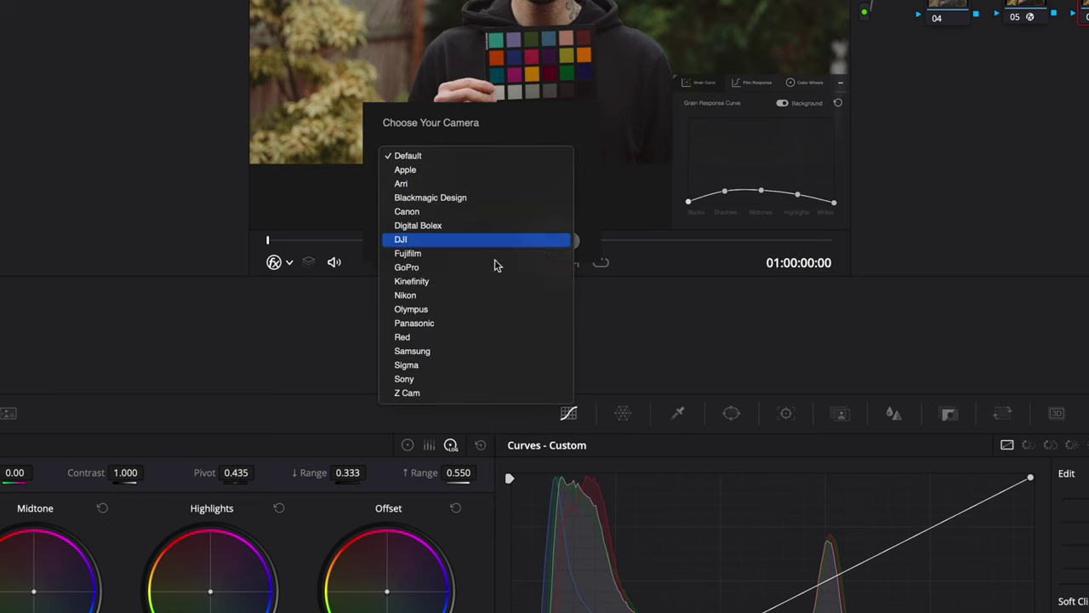
{"action": "left_click", "coordinate": [457, 379]}
{"action": "left_click", "coordinate": [476, 182]}
{"action": "left_click", "coordinate": [462, 182]}
{"action": "left_click", "coordinate": [462, 211]}
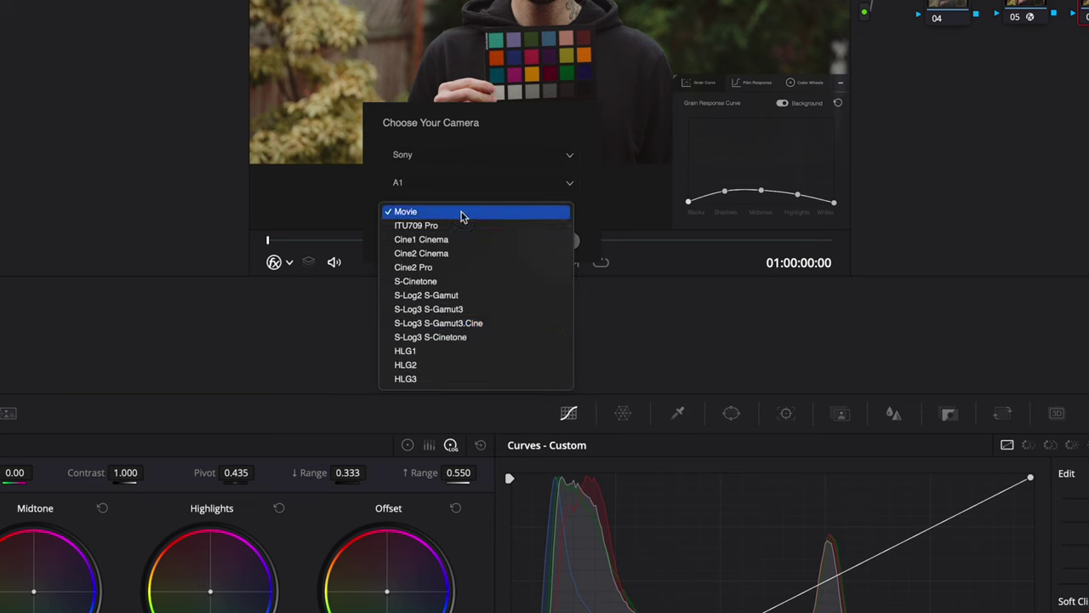
{"action": "left_click", "coordinate": [460, 324]}
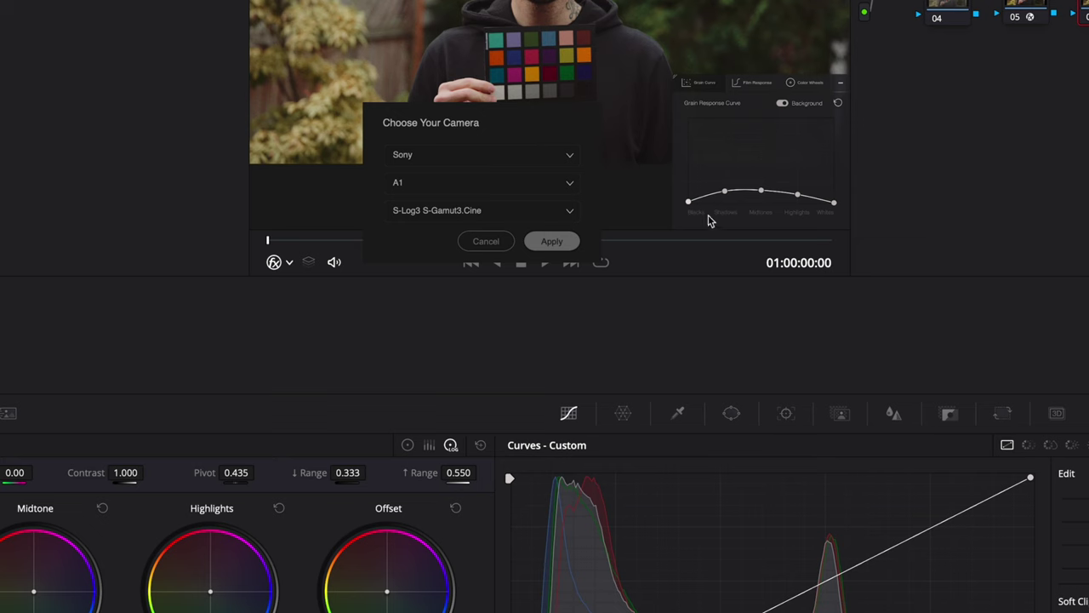
{"action": "left_click", "coordinate": [496, 245]}
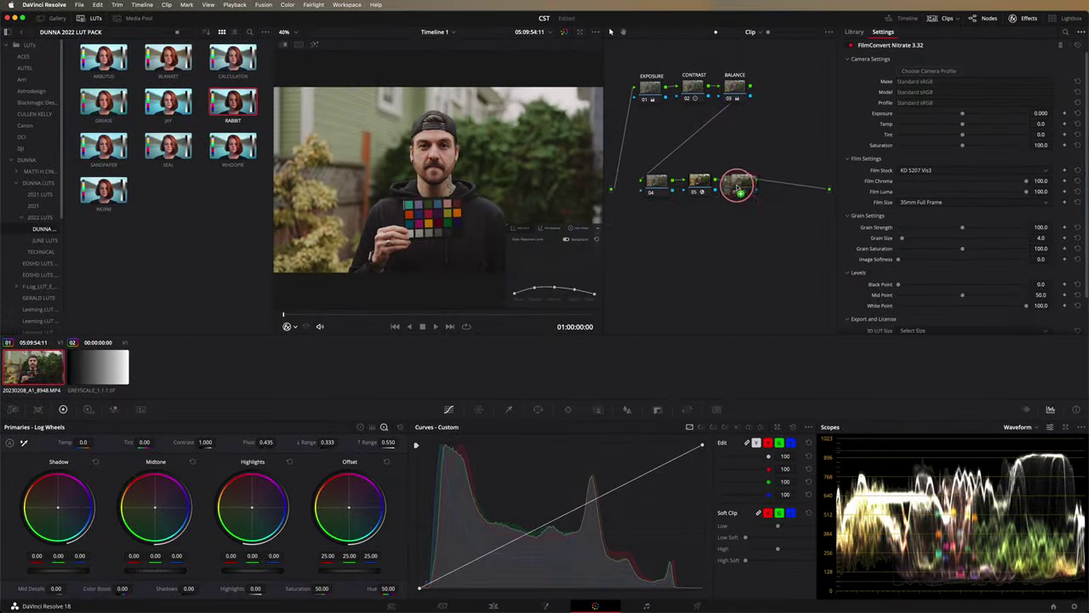
- On node 06, try FilmConvert stocks KD 5213 Vis3 and FJ Neo, ending on KD P400 Ptra
{"action": "left_click", "coordinate": [299, 286]}
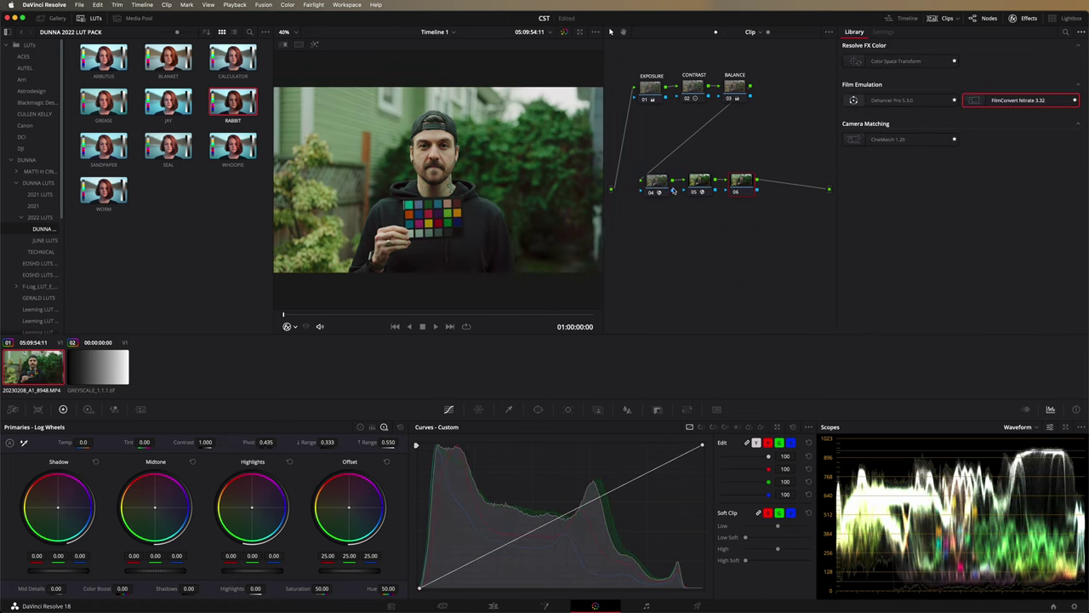
{"action": "left_click", "coordinate": [743, 182]}
{"action": "left_click", "coordinate": [951, 170]}
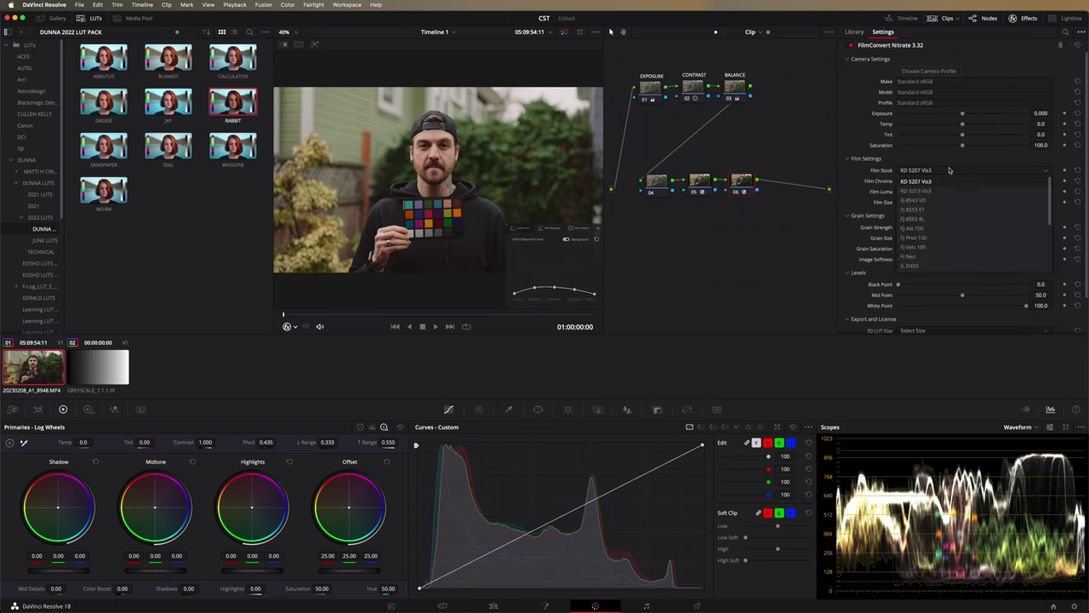
{"action": "left_click", "coordinate": [937, 186]}
{"action": "left_click", "coordinate": [942, 171]}
{"action": "left_click", "coordinate": [929, 259]}
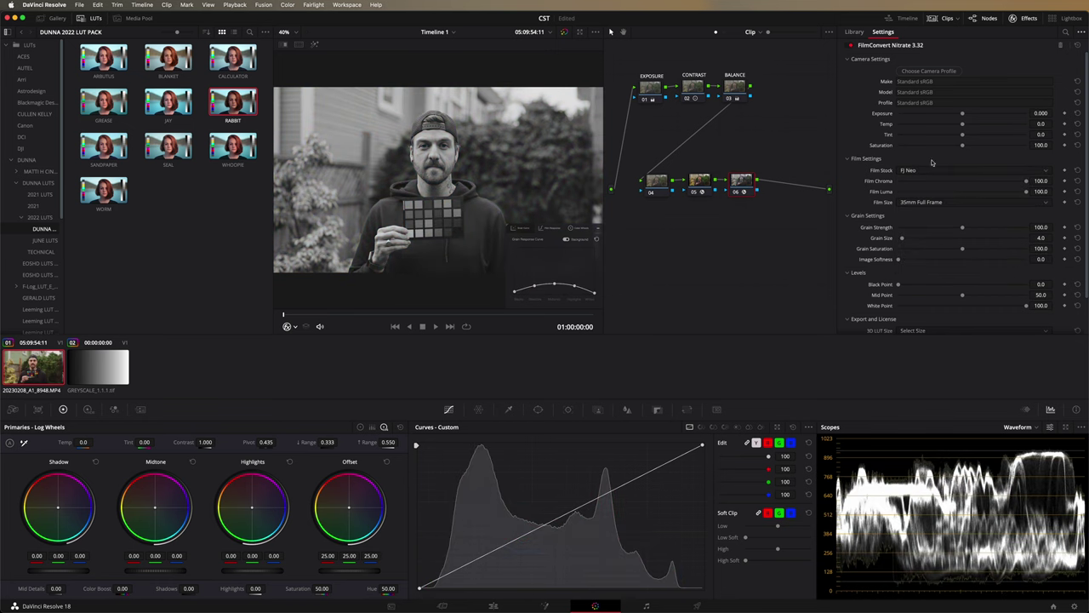
{"action": "left_click", "coordinate": [915, 170]}
{"action": "left_click", "coordinate": [901, 186]}
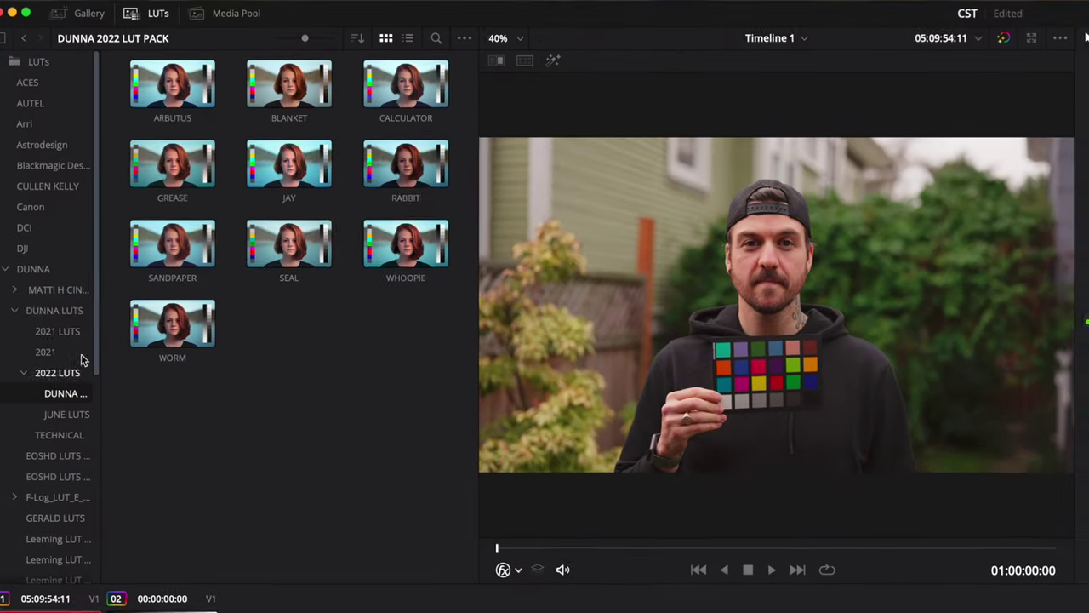
- Open the DUNNA folder in the LUT browser to list its LUT collections
{"action": "left_click", "coordinate": [12, 270]}
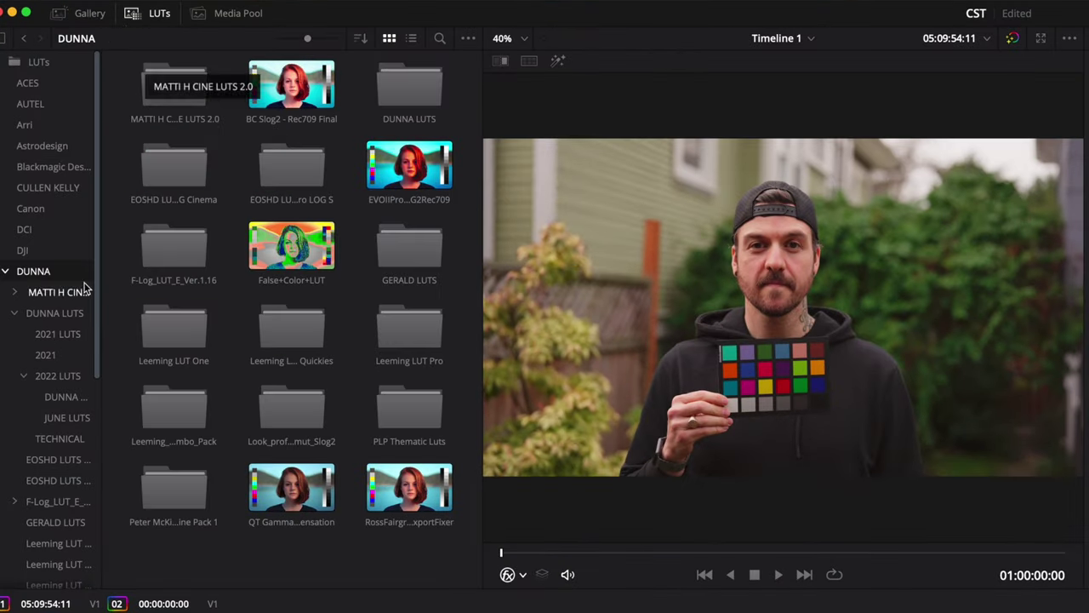
- Drag the Rec709 Kodak 2383 D65 LUT from Film Looks into the node tree as node 06
{"action": "left_click", "coordinate": [8, 271]}
{"action": "left_click", "coordinate": [38, 292]}
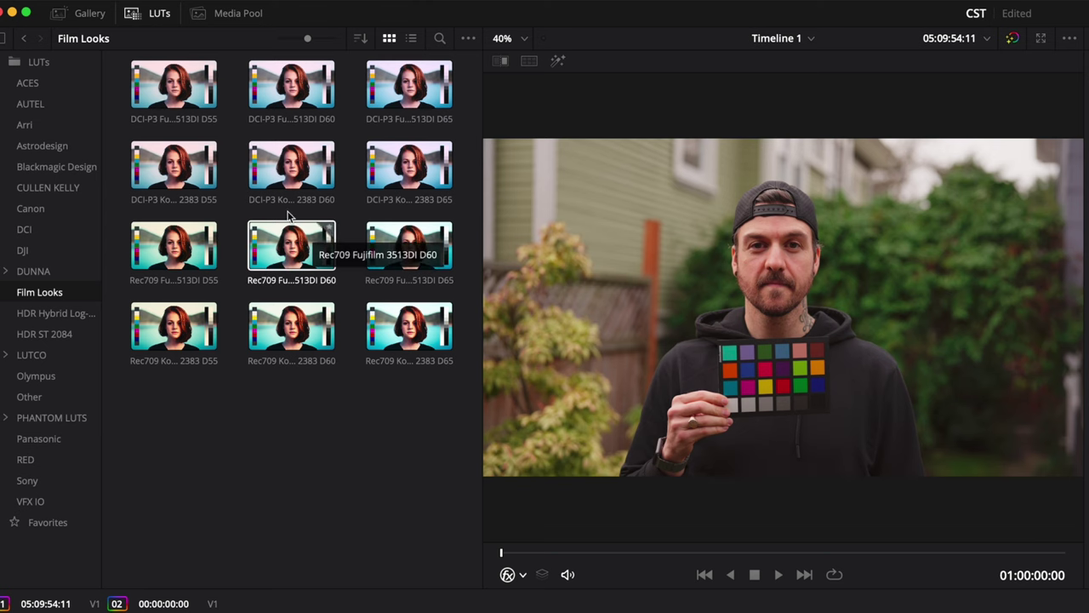
{"action": "left_click", "coordinate": [287, 339]}
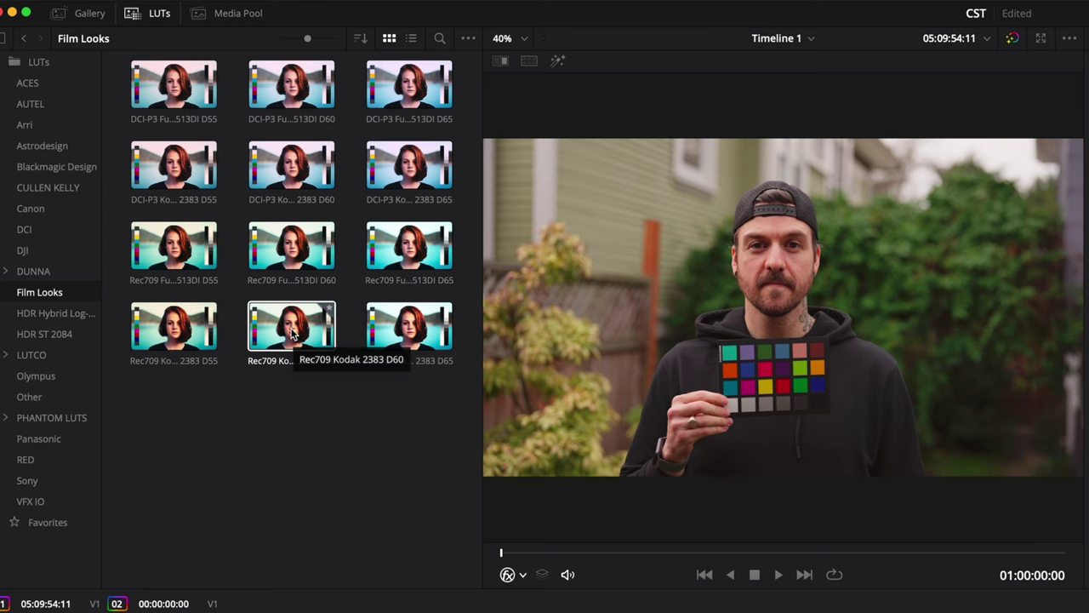
{"action": "left_click_drag", "start_coordinate": [422, 334], "coordinate": [974, 383]}
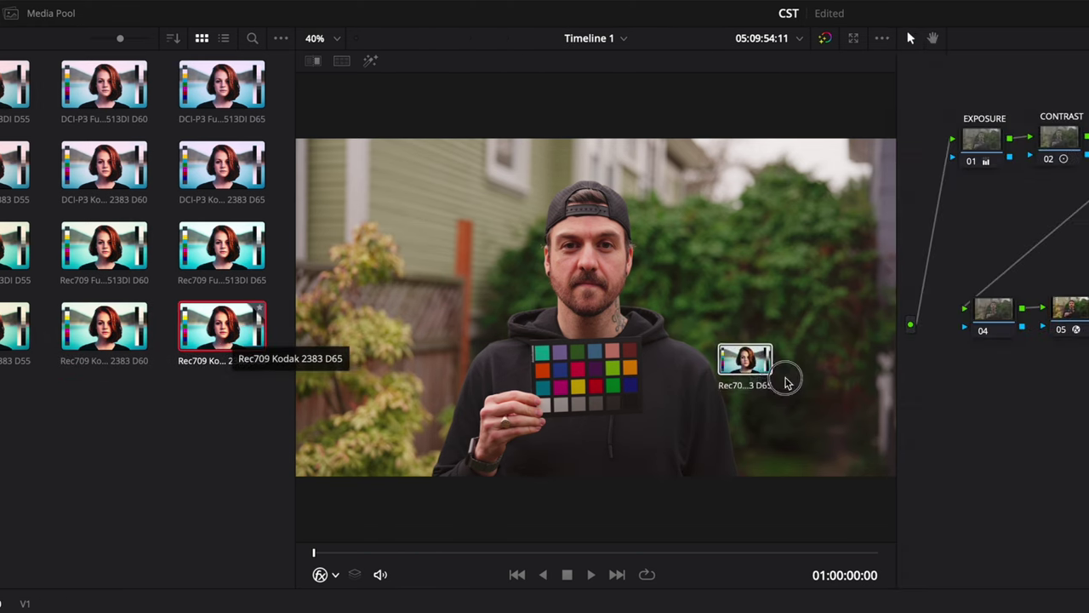
{"action": "left_click_drag", "start_coordinate": [787, 382], "coordinate": [1088, 316]}
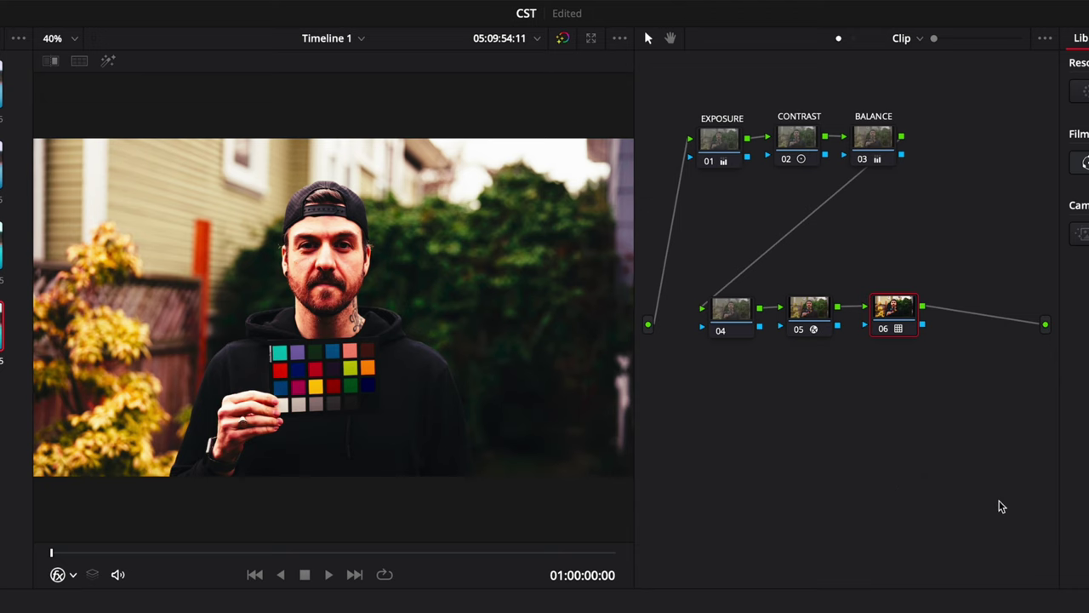
{"action": "left_click_drag", "start_coordinate": [917, 323], "coordinate": [966, 313]}
- Disable node 06 with Ctrl+D for comparison, then select node 05
{"action": "right_click", "coordinate": [964, 313]}
{"action": "key", "text": "Escape"}
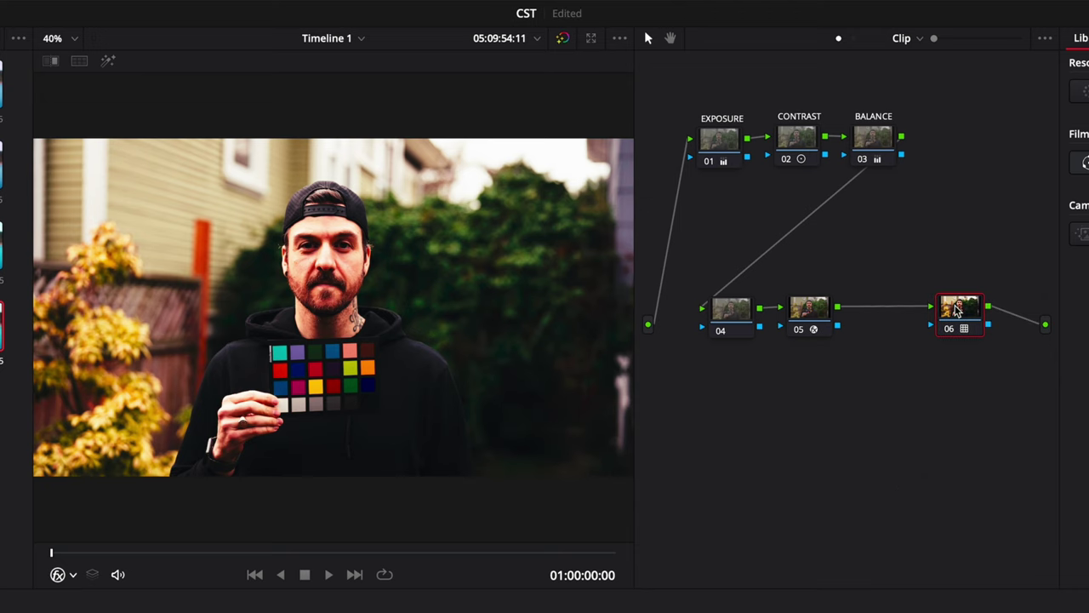
{"action": "key", "text": "ctrl+d"}
{"action": "left_click", "coordinate": [807, 308]}
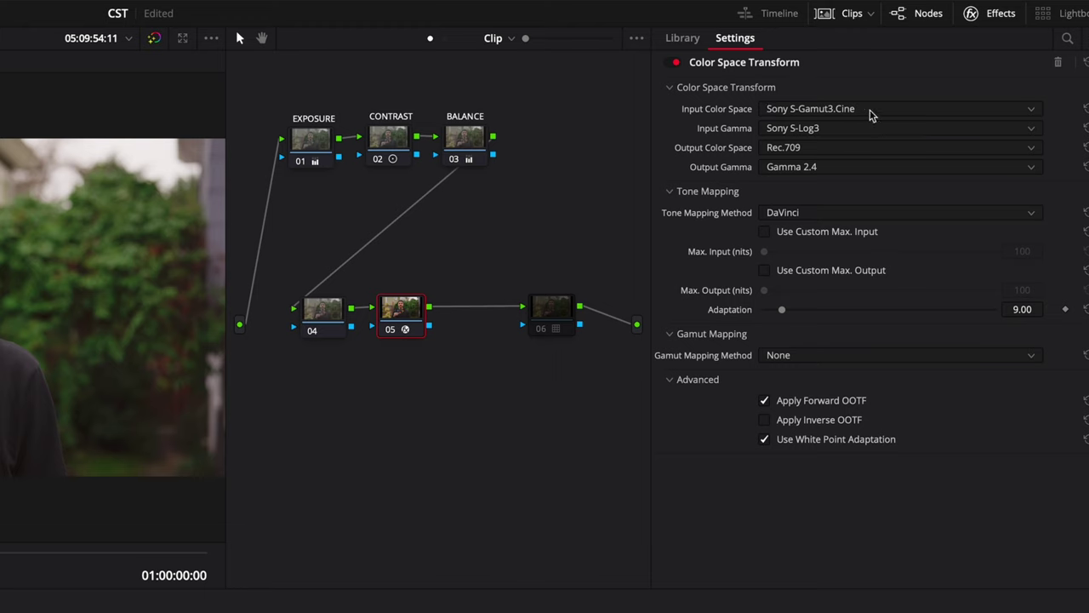
- Set node 05's Color Space Transform output gamma to Cineon Film Log and reposition node 05
{"action": "left_click", "coordinate": [807, 172]}
{"action": "left_click", "coordinate": [801, 239]}
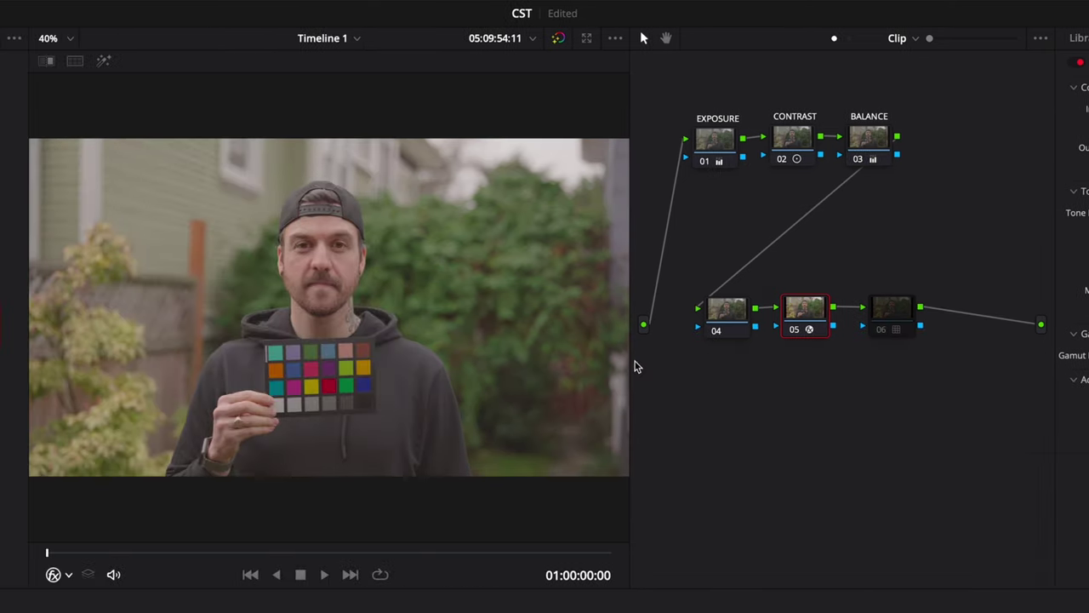
{"action": "left_click", "coordinate": [895, 315]}
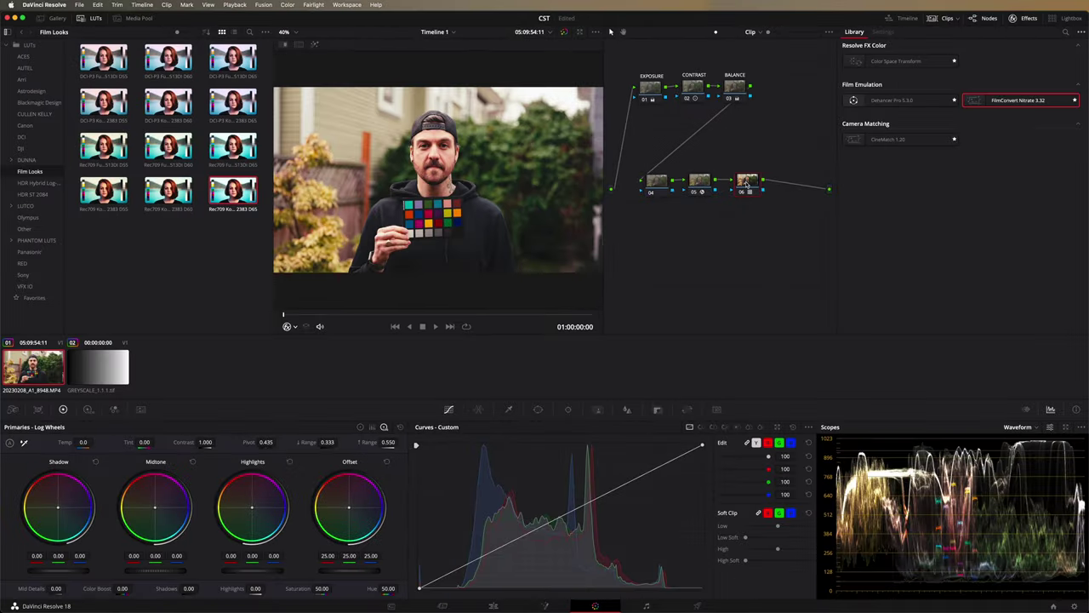
{"action": "left_click", "coordinate": [699, 181]}
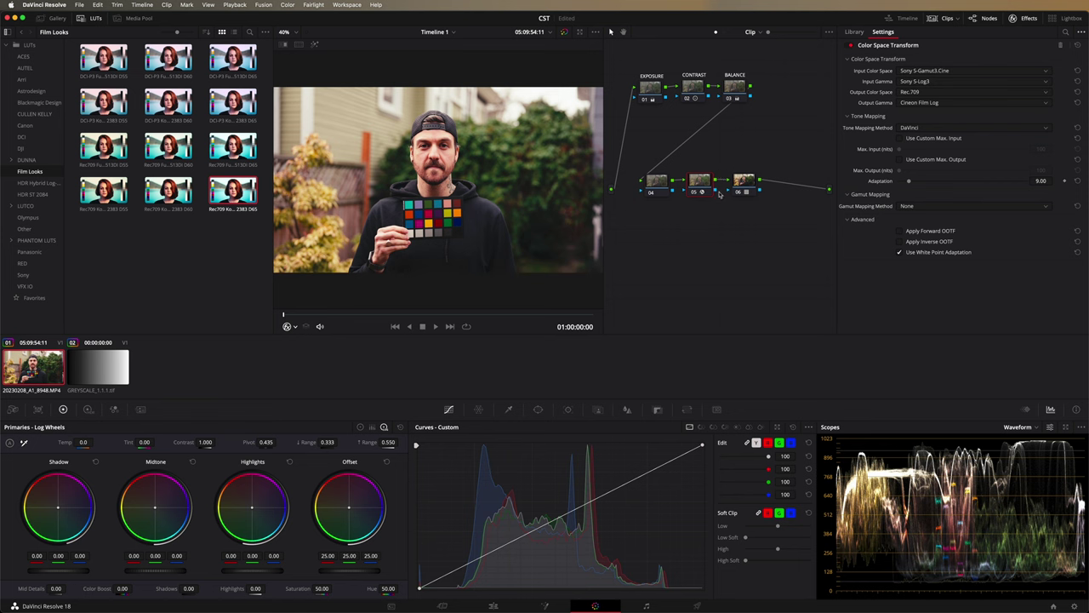
{"action": "left_click", "coordinate": [971, 102]}
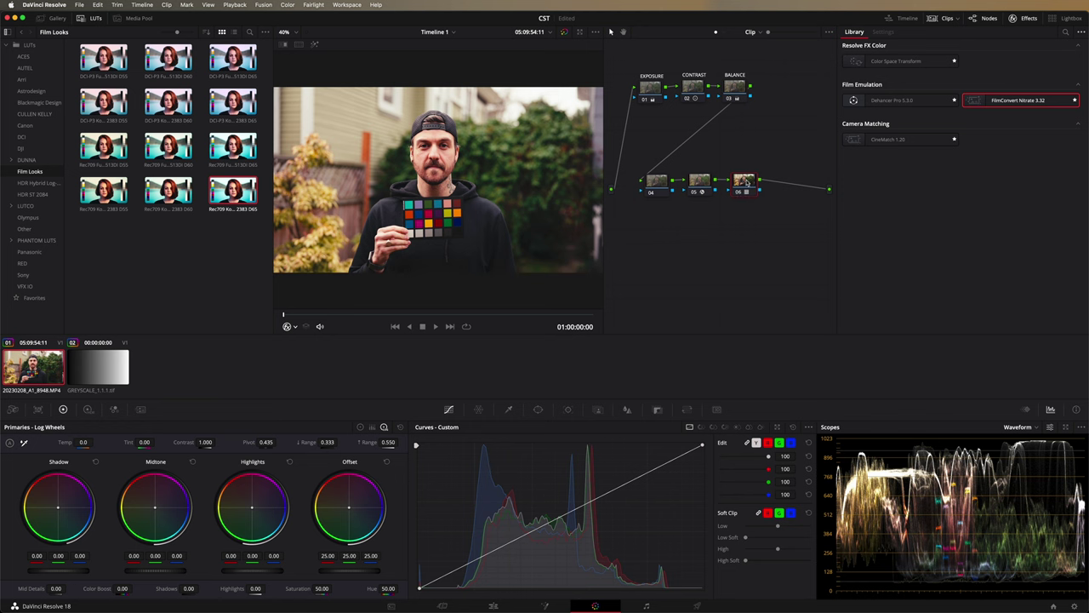
{"action": "left_click_drag", "start_coordinate": [700, 181], "coordinate": [737, 177]}
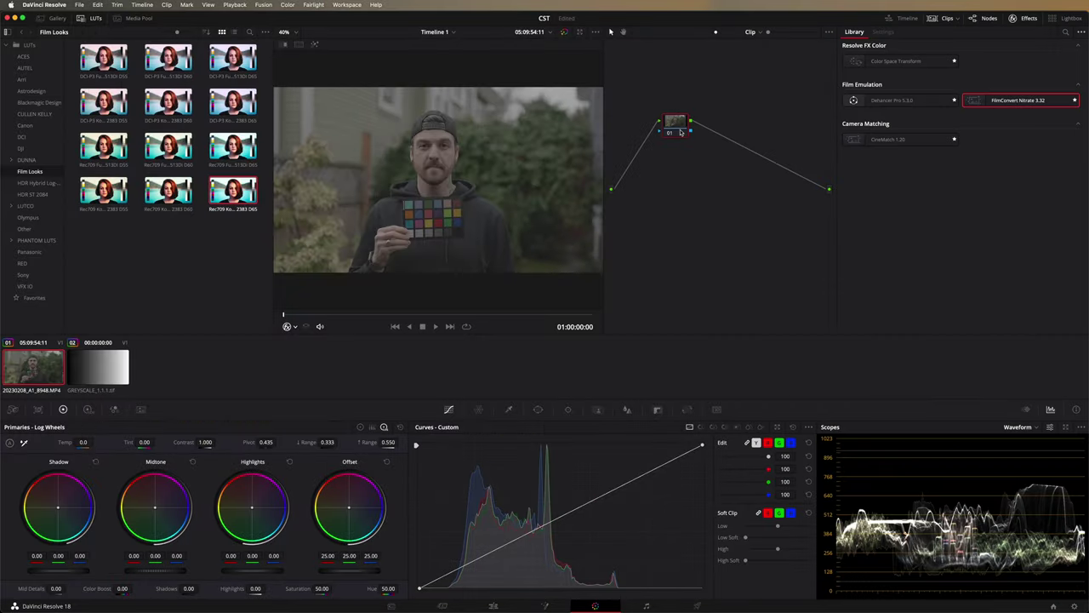
- Apply a Color Space Transform to node 01 (Sony S-Log3 to Rec.709, Gamma 2.4) and connect node 02
{"action": "left_click_drag", "start_coordinate": [680, 132], "coordinate": [740, 147]}
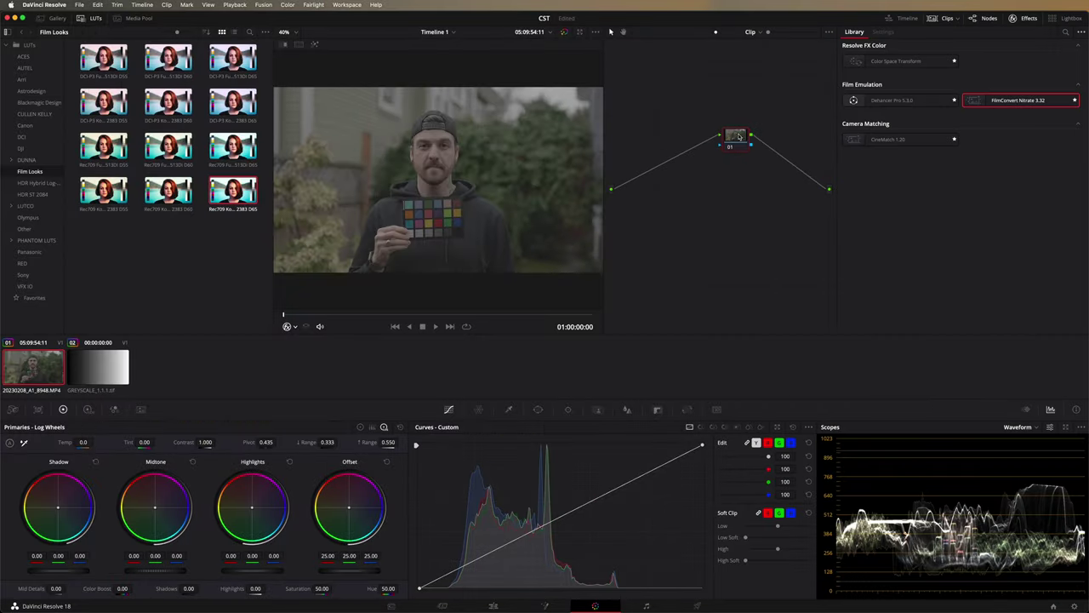
{"action": "left_click_drag", "start_coordinate": [923, 62], "coordinate": [735, 138]}
{"action": "left_click", "coordinate": [919, 80]}
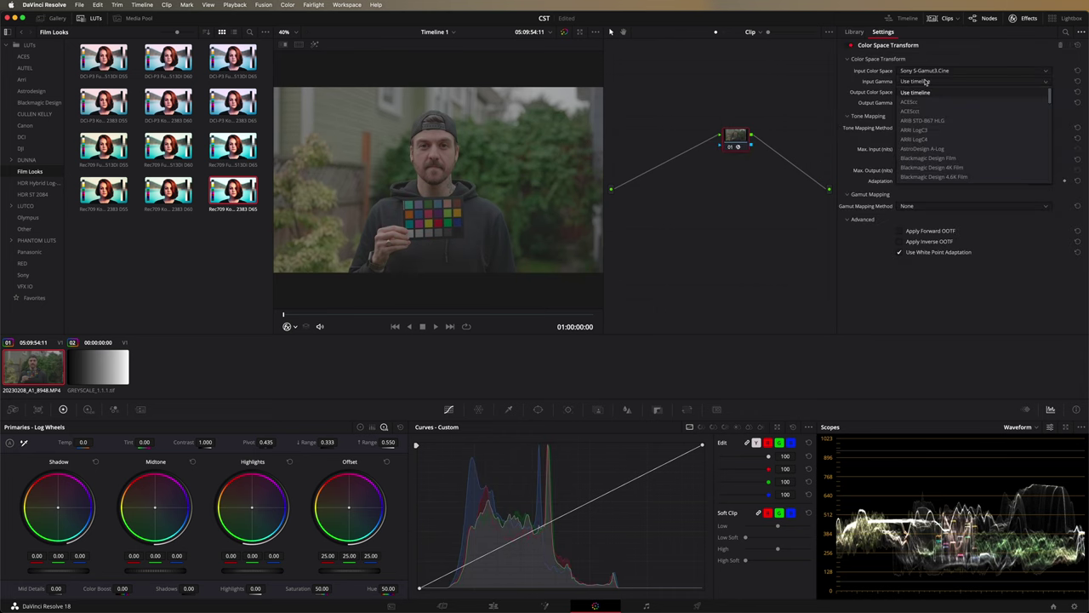
{"action": "left_click", "coordinate": [913, 165]}
{"action": "left_click", "coordinate": [919, 92]}
{"action": "left_click", "coordinate": [918, 188]}
{"action": "left_click", "coordinate": [916, 102]}
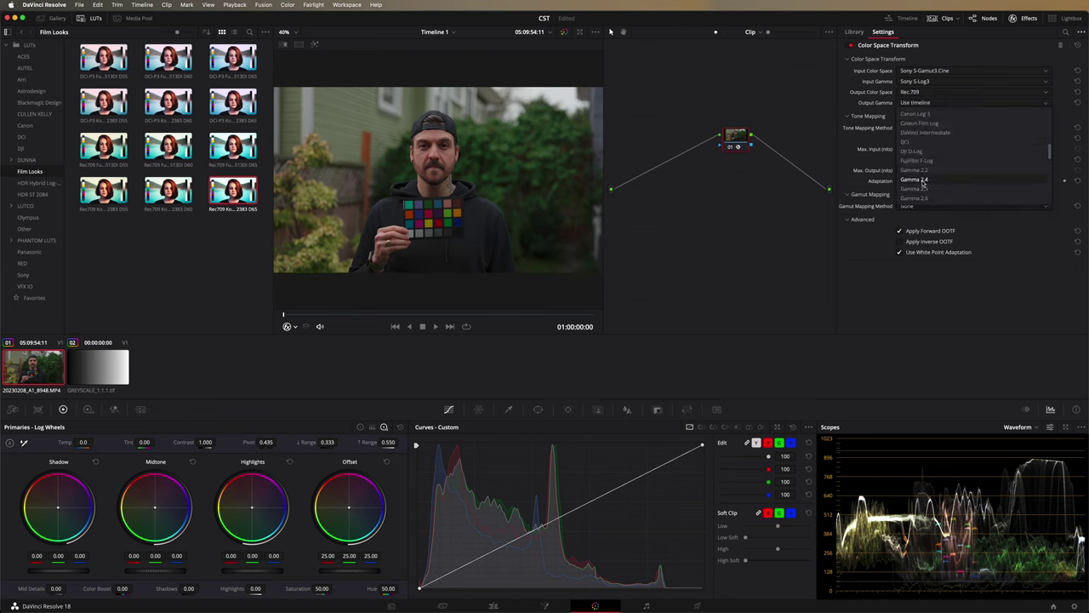
{"action": "left_click", "coordinate": [923, 181]}
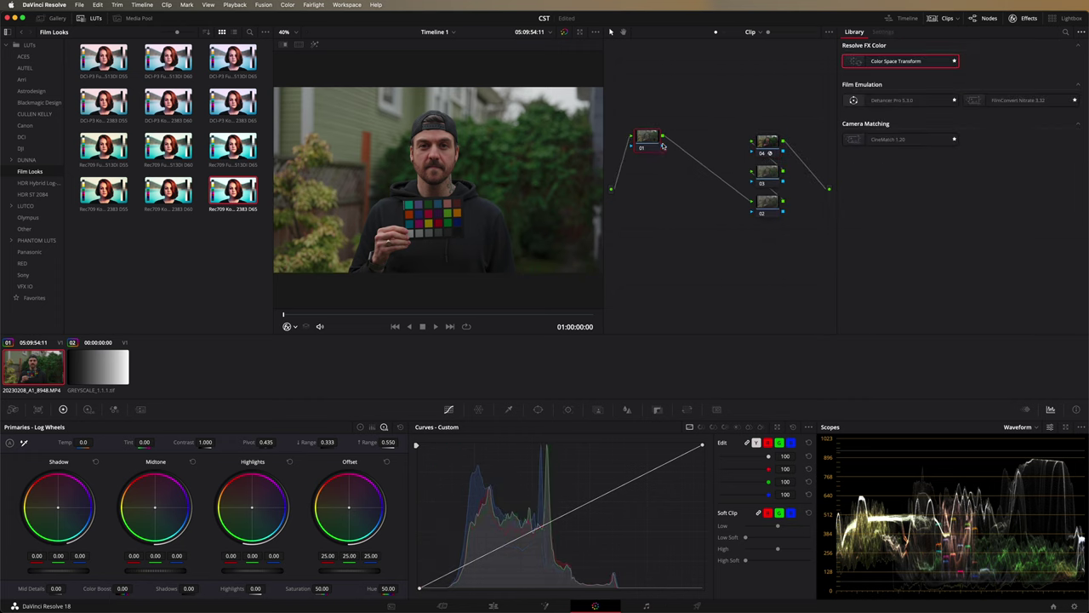
{"action": "left_click_drag", "start_coordinate": [770, 206], "coordinate": [725, 141]}
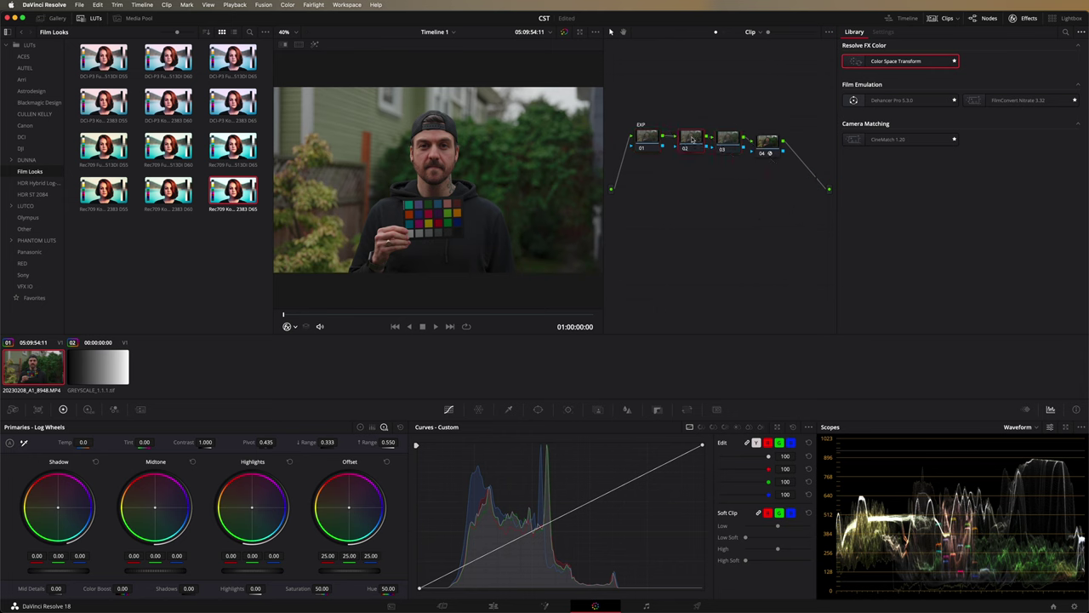
- Label node 03 'BAL'
{"action": "left_click", "coordinate": [729, 138]}
{"action": "type", "text": "BAL"}
{"action": "key", "text": "Return"}
- Raise the EXP node's Offset master wheel to about 34.80
{"action": "left_click_drag", "start_coordinate": [331, 572], "coordinate": [359, 573]}
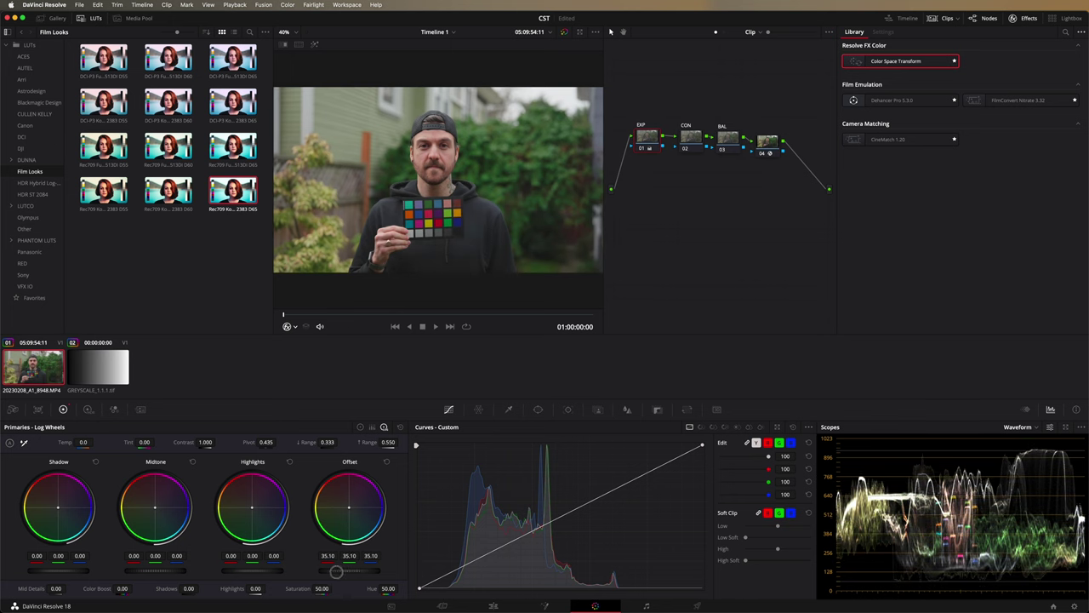
{"action": "mouse_move", "coordinate": [353, 574]}
{"action": "left_mouse_down"}
{"action": "mouse_move", "coordinate": [333, 572]}
{"action": "mouse_move", "coordinate": [347, 575]}
{"action": "left_mouse_up"}
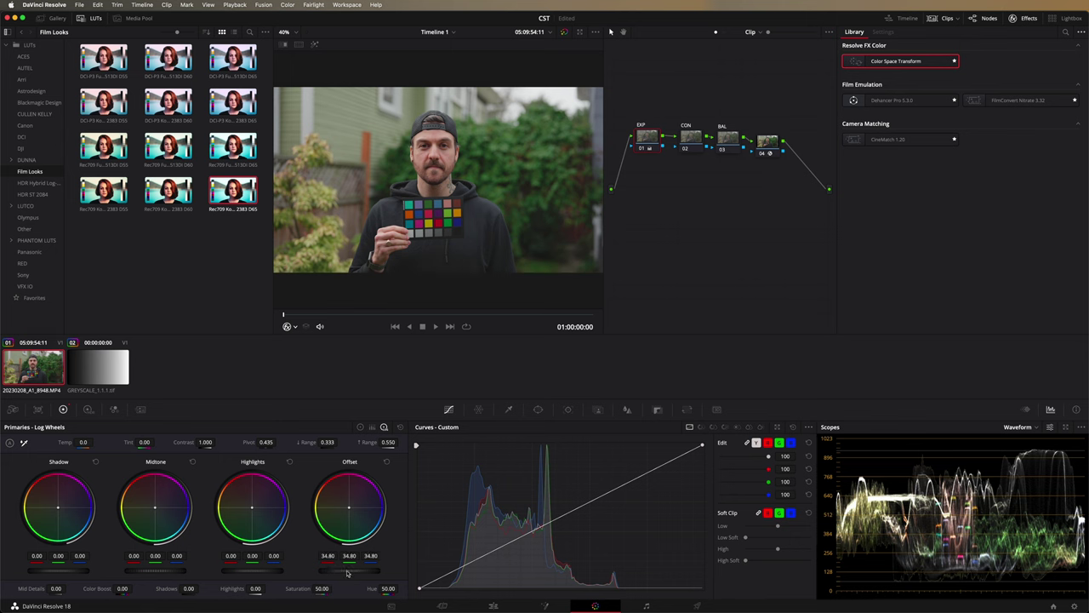
{"action": "left_click", "coordinate": [688, 140]}
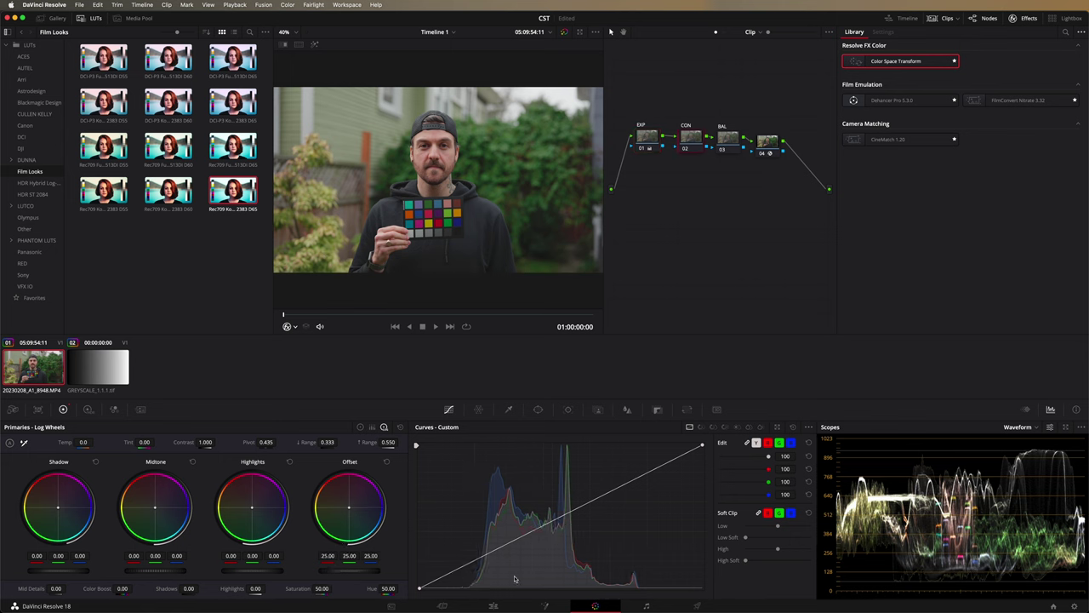
- Build a gentle S-shaped custom curve on the CON node, deepening shadows and lifting highlights
{"action": "left_click", "coordinate": [470, 565]}
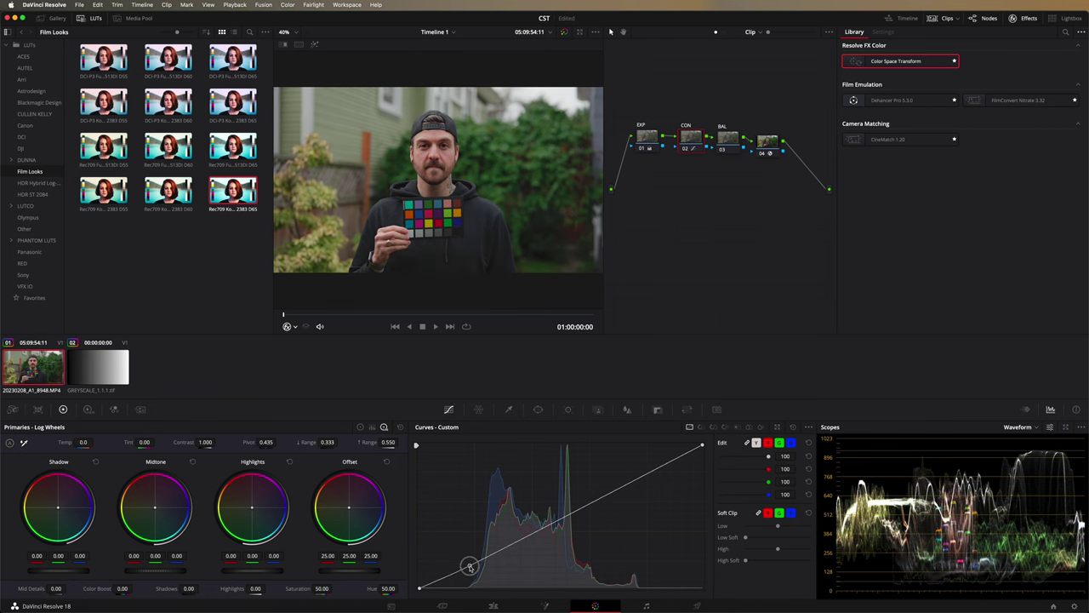
{"action": "left_click", "coordinate": [509, 545]}
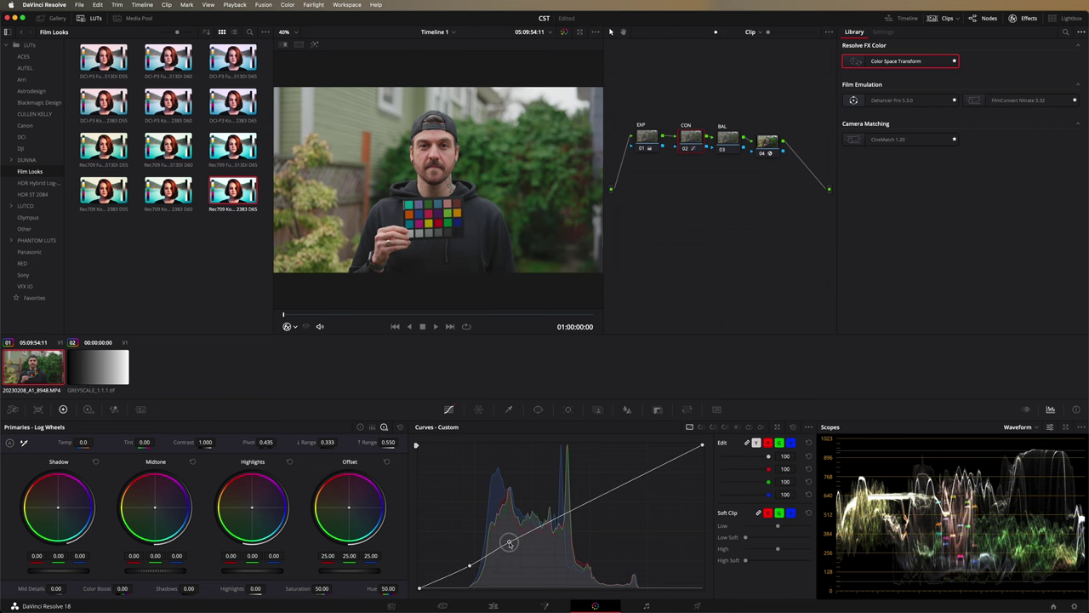
{"action": "left_click", "coordinate": [471, 567]}
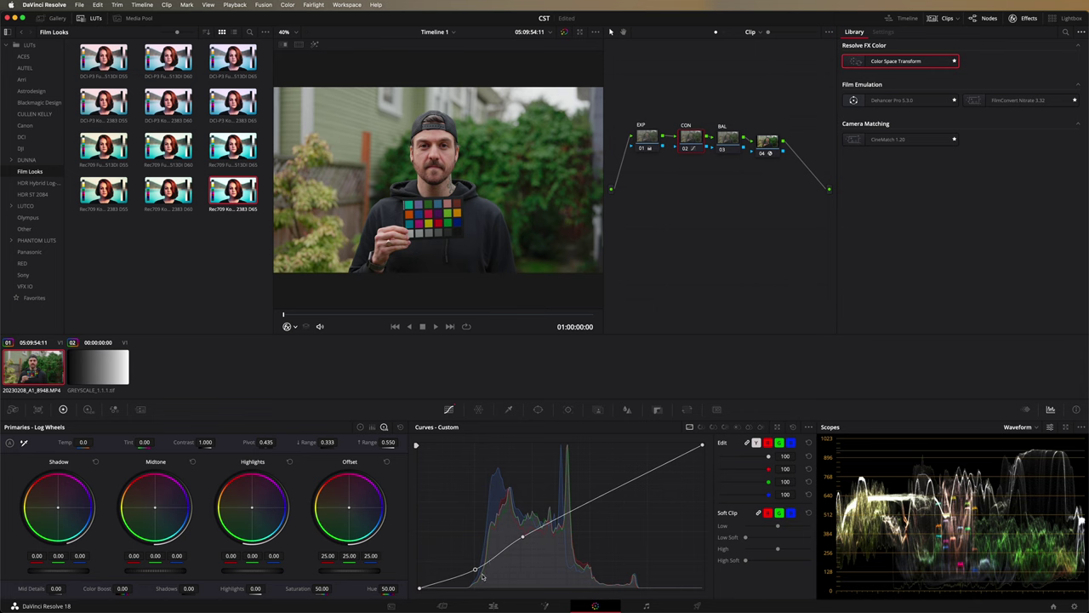
{"action": "mouse_move", "coordinate": [477, 573]}
{"action": "left_mouse_down"}
{"action": "mouse_move", "coordinate": [438, 580]}
{"action": "mouse_move", "coordinate": [481, 563]}
{"action": "left_mouse_up"}
{"action": "left_click", "coordinate": [585, 504]}
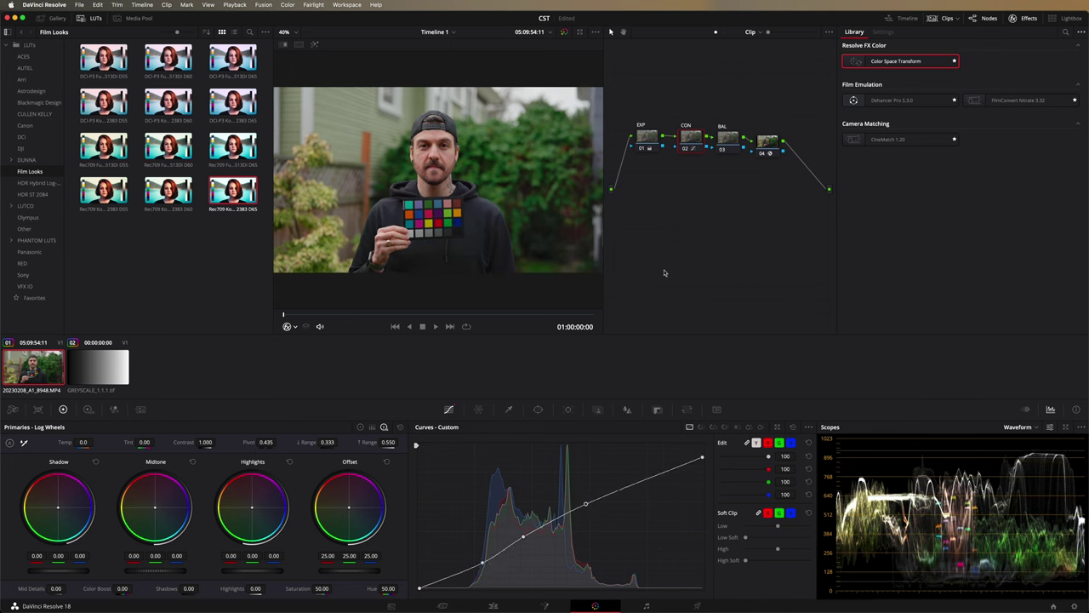
- Warm the BAL node's offset balance and add serial nodes 05, 06 and 07 after node 04
{"action": "left_click", "coordinate": [729, 138]}
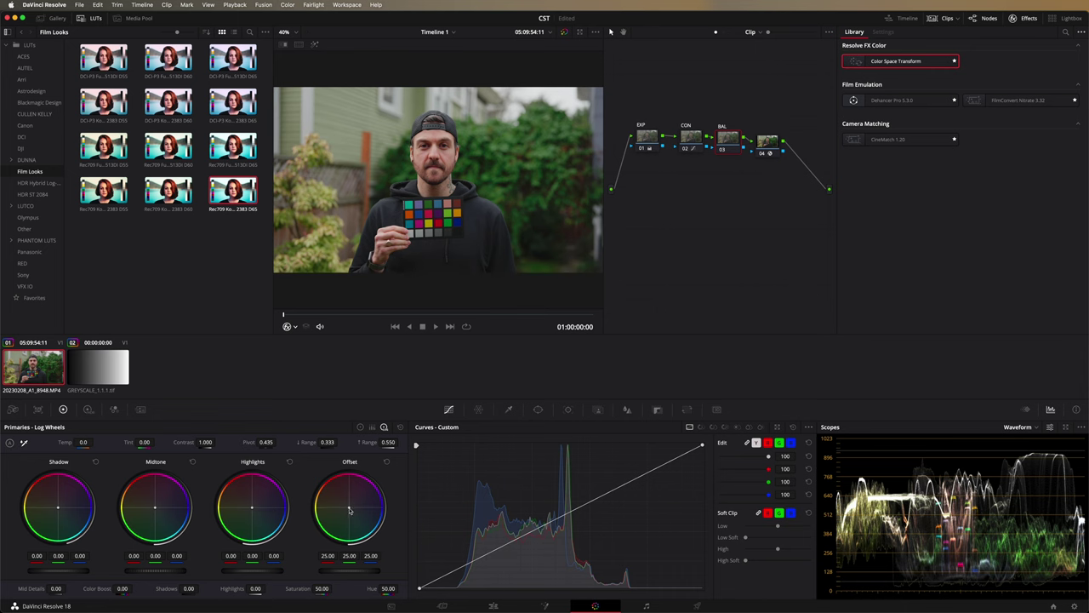
{"action": "left_click_drag", "start_coordinate": [349, 509], "coordinate": [344, 503]}
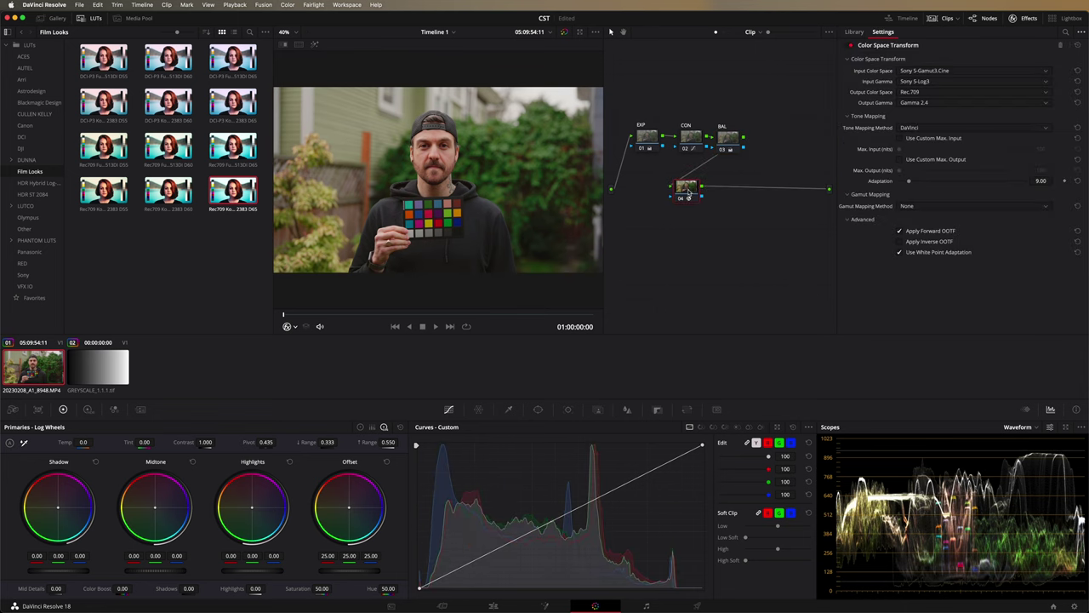
{"action": "key", "text": "alt+s"}
{"action": "left_click_drag", "start_coordinate": [724, 195], "coordinate": [655, 244]}
{"action": "key", "text": "alt+s"}
{"action": "key", "text": "alt+s"}
{"action": "left_click", "coordinate": [648, 238]}
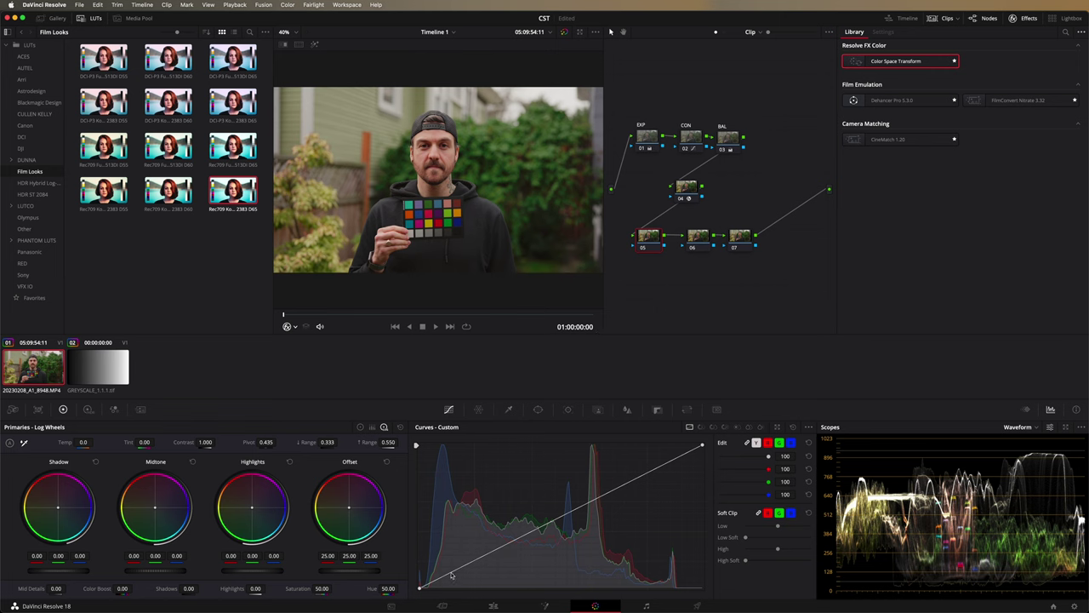
- Raise node 05's Soft Clip Low Soft value, then select node 06
{"action": "mouse_move", "coordinate": [745, 539]}
{"action": "left_mouse_down"}
{"action": "mouse_move", "coordinate": [770, 539]}
{"action": "mouse_move", "coordinate": [760, 540]}
{"action": "mouse_move", "coordinate": [765, 562]}
{"action": "mouse_move", "coordinate": [780, 562]}
{"action": "left_mouse_up"}
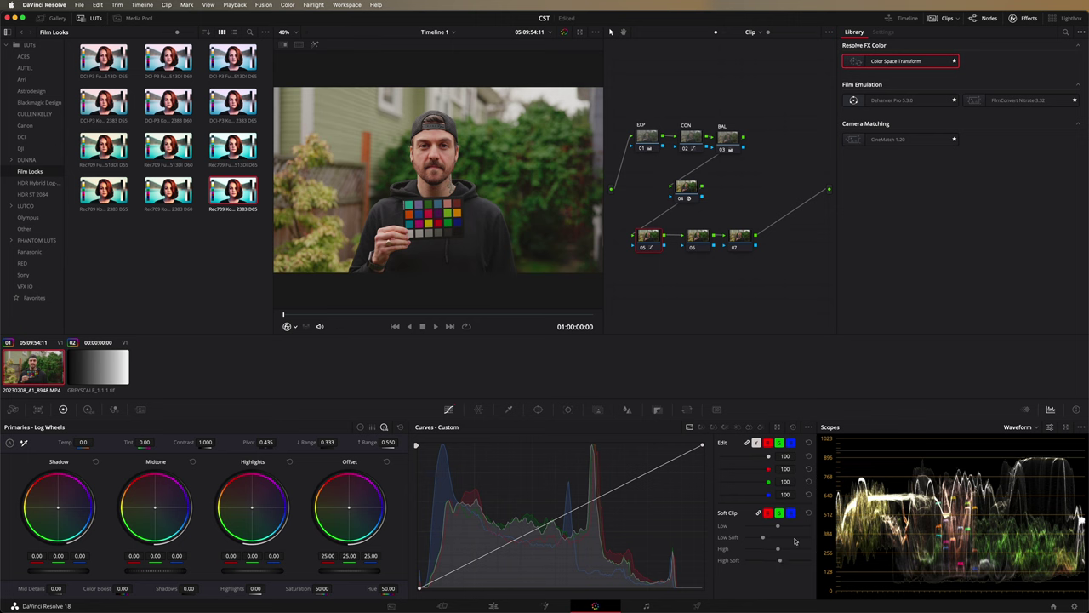
{"action": "left_click", "coordinate": [702, 238]}
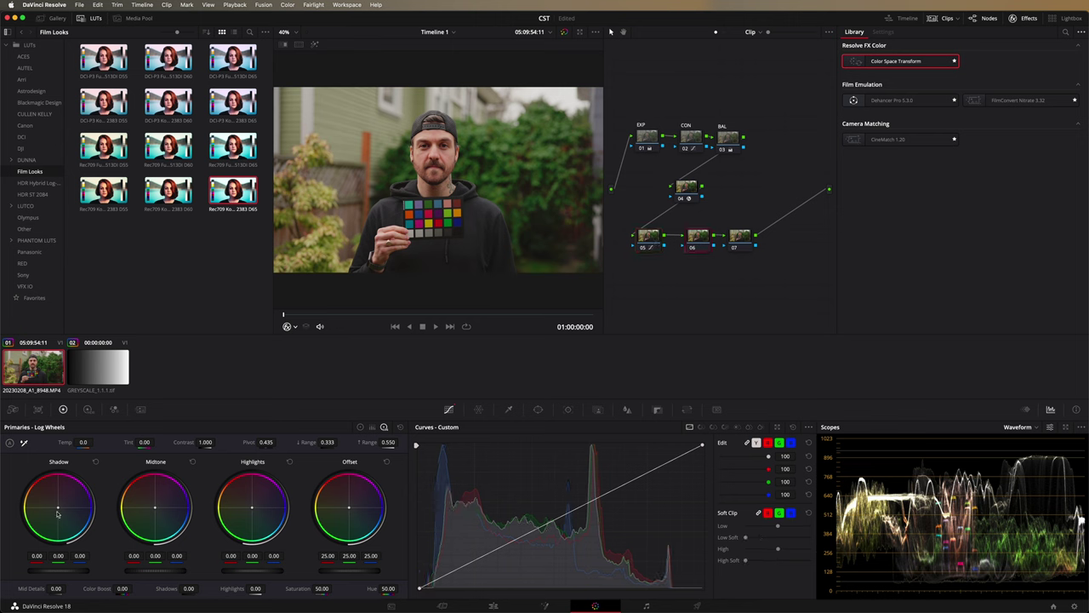
- On node 06, add Hue vs Hue points around red and blue and gently shift several hues
{"action": "left_click", "coordinate": [359, 426]}
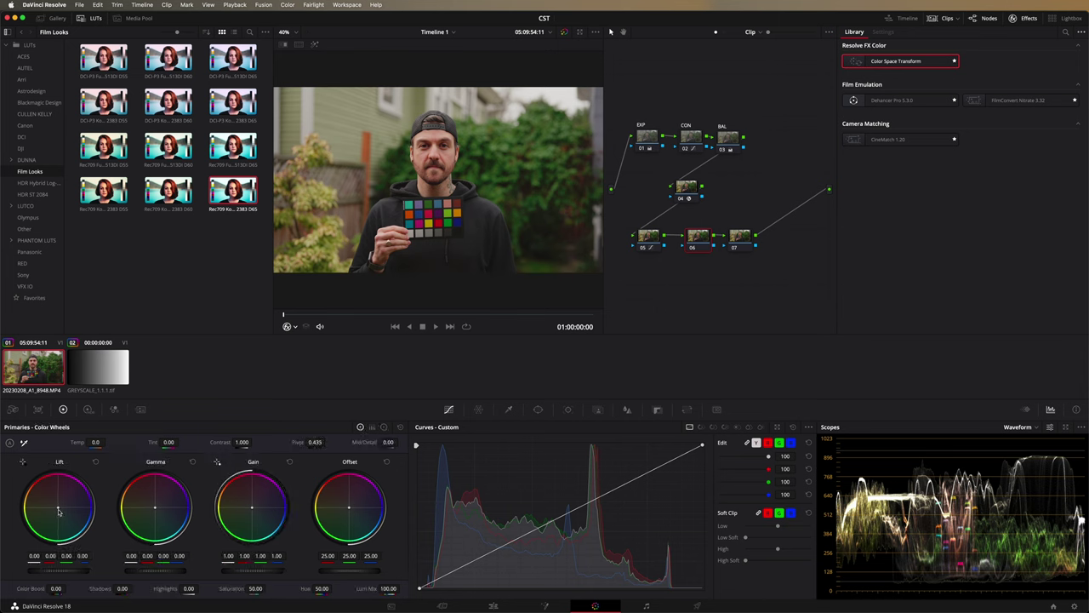
{"action": "left_click", "coordinate": [713, 426]}
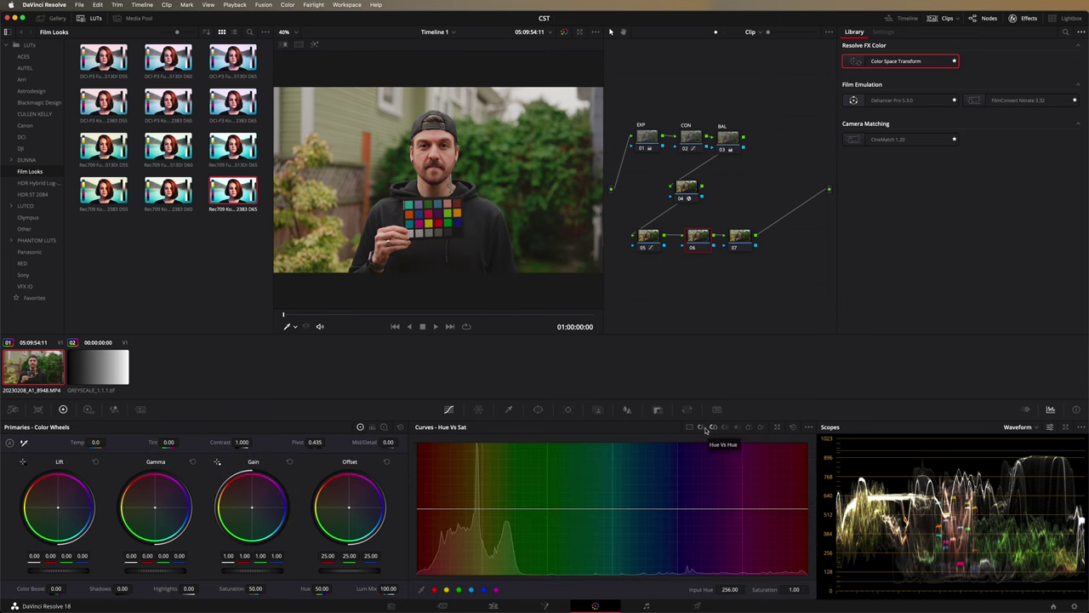
{"action": "left_click", "coordinate": [702, 427]}
{"action": "left_click", "coordinate": [434, 590]}
{"action": "left_click", "coordinate": [444, 590]}
{"action": "left_click", "coordinate": [470, 590]}
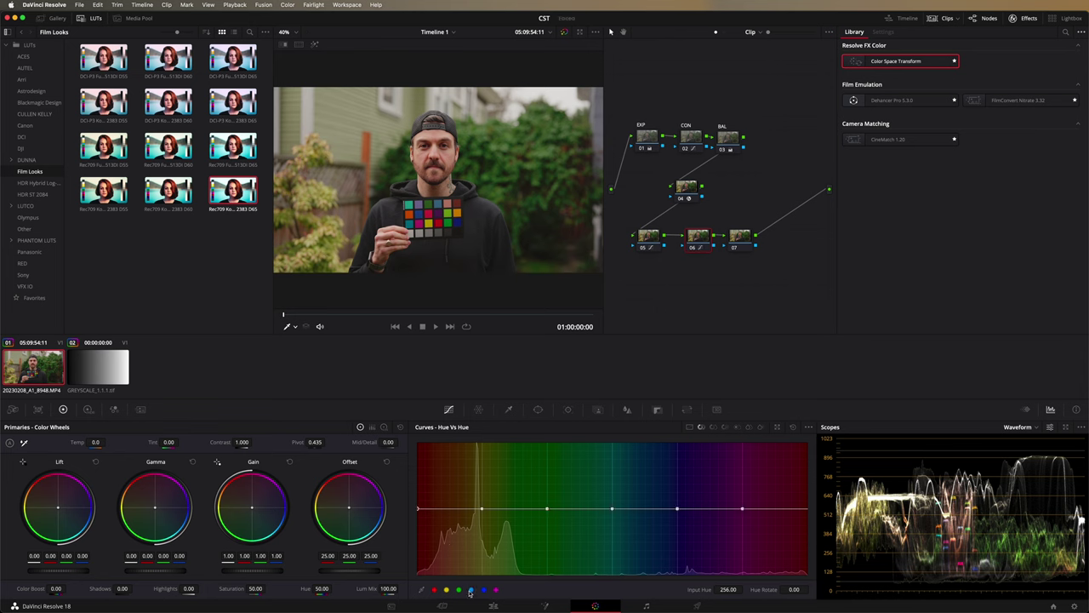
{"action": "mouse_move", "coordinate": [678, 511]}
{"action": "left_mouse_down"}
{"action": "mouse_move", "coordinate": [683, 479]}
{"action": "mouse_move", "coordinate": [679, 510]}
{"action": "mouse_move", "coordinate": [676, 500]}
{"action": "left_mouse_up"}
{"action": "mouse_move", "coordinate": [547, 510]}
{"action": "left_mouse_down"}
{"action": "mouse_move", "coordinate": [548, 524]}
{"action": "mouse_move", "coordinate": [547, 503]}
{"action": "left_mouse_up"}
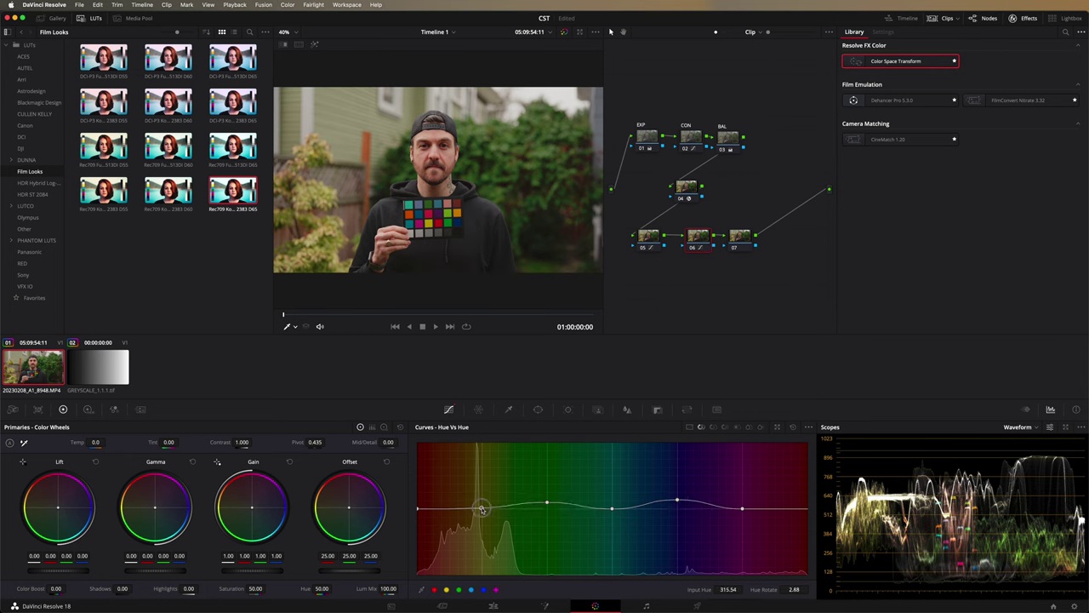
{"action": "left_click_drag", "start_coordinate": [481, 509], "coordinate": [483, 508]}
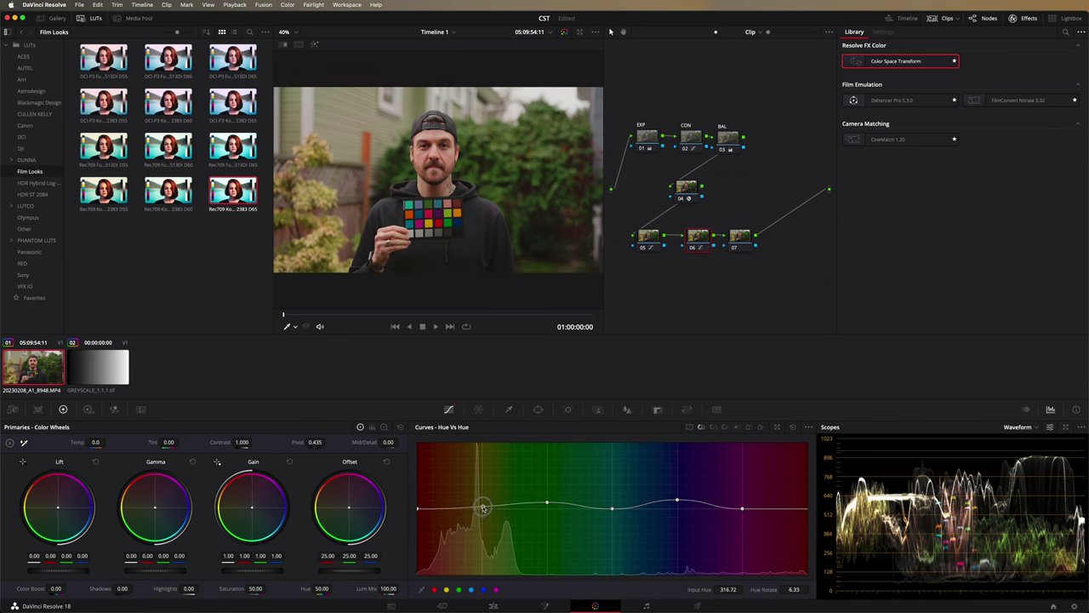
- Add points at the Hue vs Hue curve's ends, then bypass node 06 with Ctrl+D to compare
{"action": "left_click", "coordinate": [418, 509]}
{"action": "left_click", "coordinate": [447, 509]}
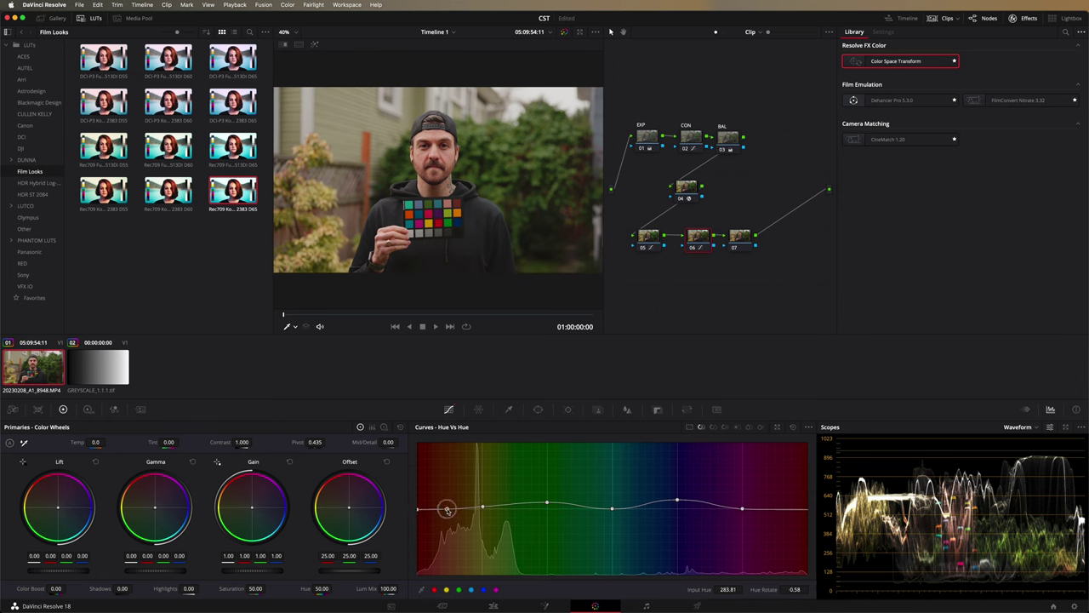
{"action": "left_click", "coordinate": [741, 508]}
{"action": "key", "text": "ctrl+d"}
{"action": "key", "text": "ctrl+d"}
- On node 07, push the Lift wheel slightly toward teal and the Gain wheel slightly warm
{"action": "left_click", "coordinate": [740, 237]}
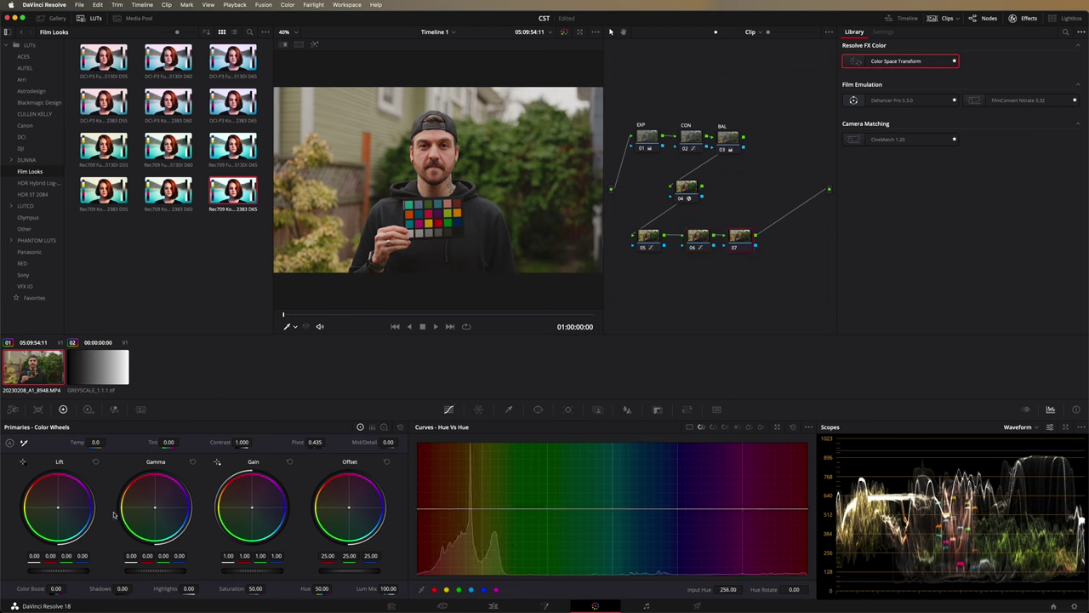
{"action": "left_click_drag", "start_coordinate": [59, 510], "coordinate": [62, 527]}
{"action": "left_click_drag", "start_coordinate": [252, 507], "coordinate": [248, 496]}
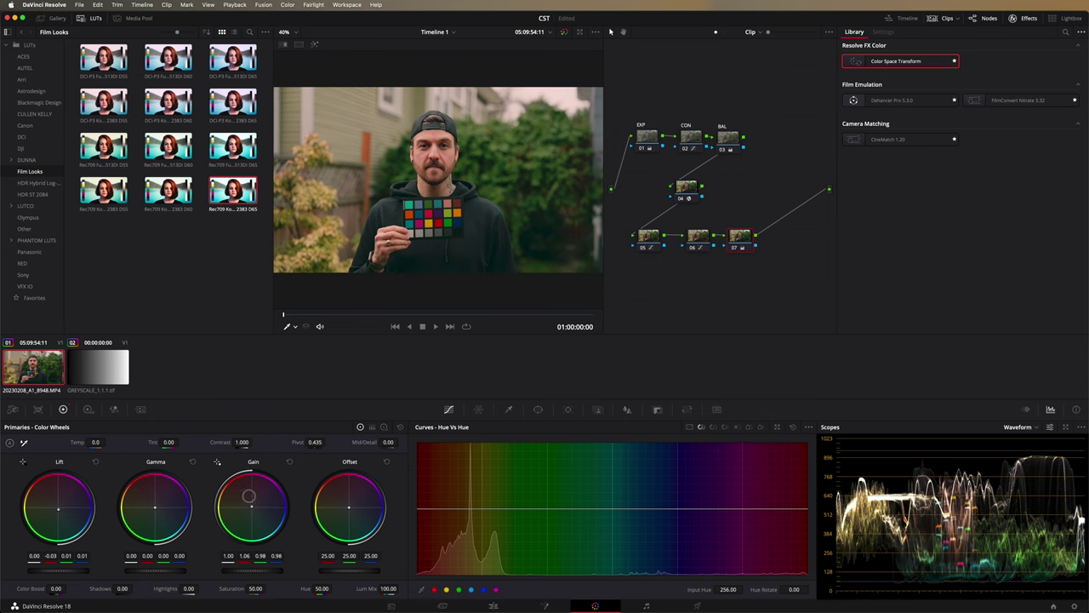
- Compare the grade by toggling nodes 05–07, re-enable EXP, CON and BAL, and reselect node 07
{"action": "left_click", "coordinate": [699, 241]}
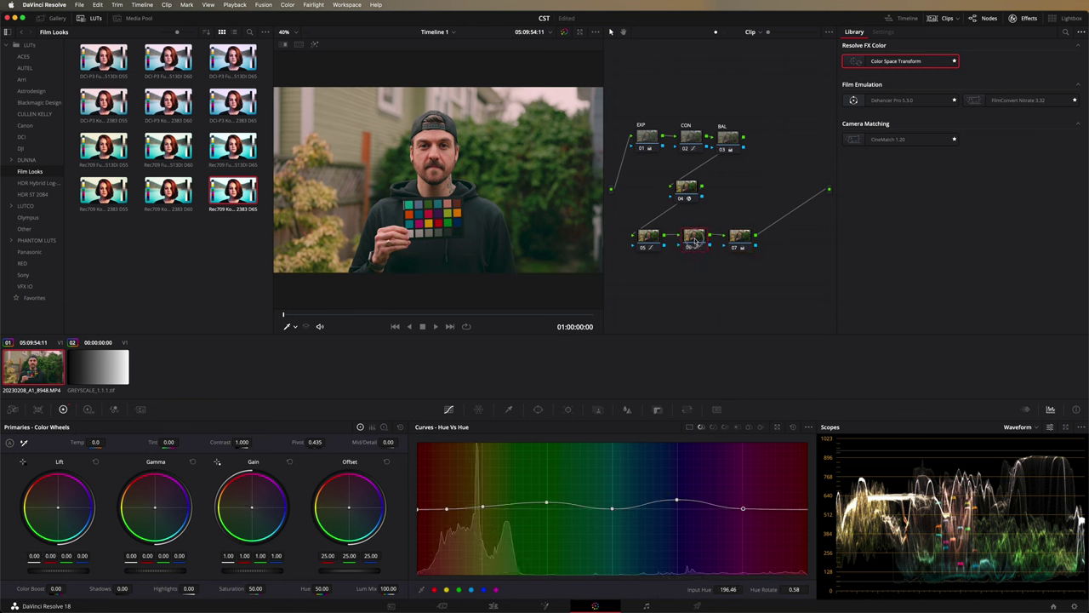
{"action": "left_click", "coordinate": [738, 240]}
{"action": "left_click_drag", "start_coordinate": [781, 228], "coordinate": [627, 258]}
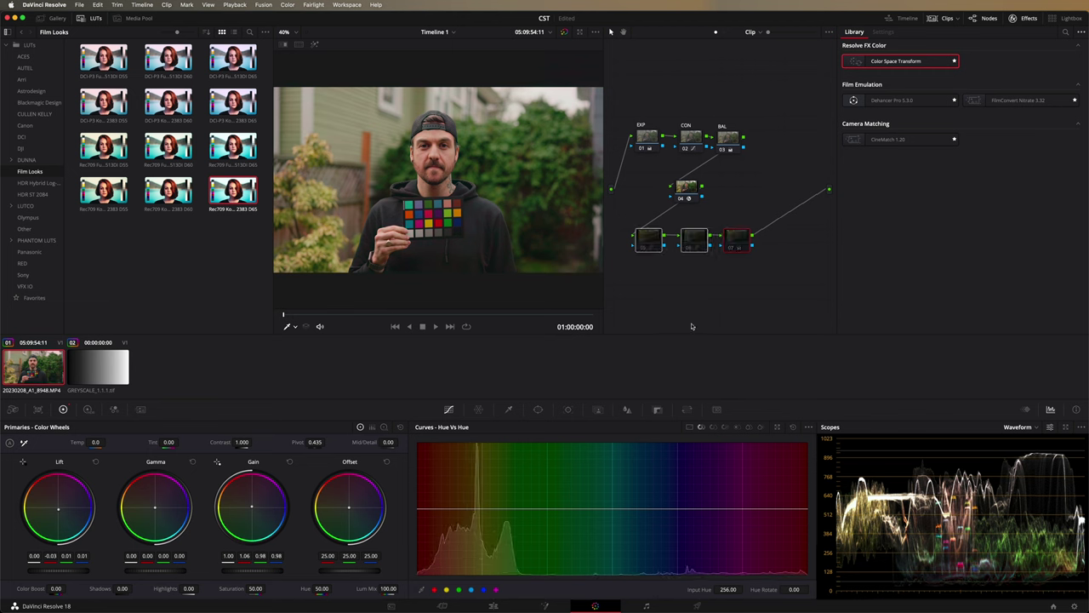
{"action": "key", "text": "super+d"}
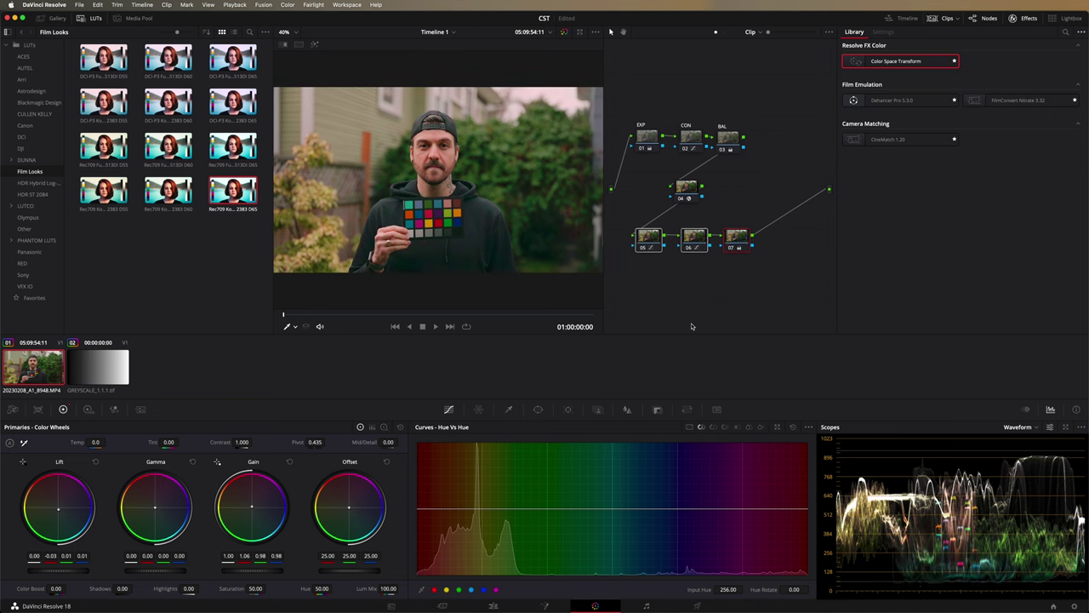
{"action": "key", "text": "alt+d"}
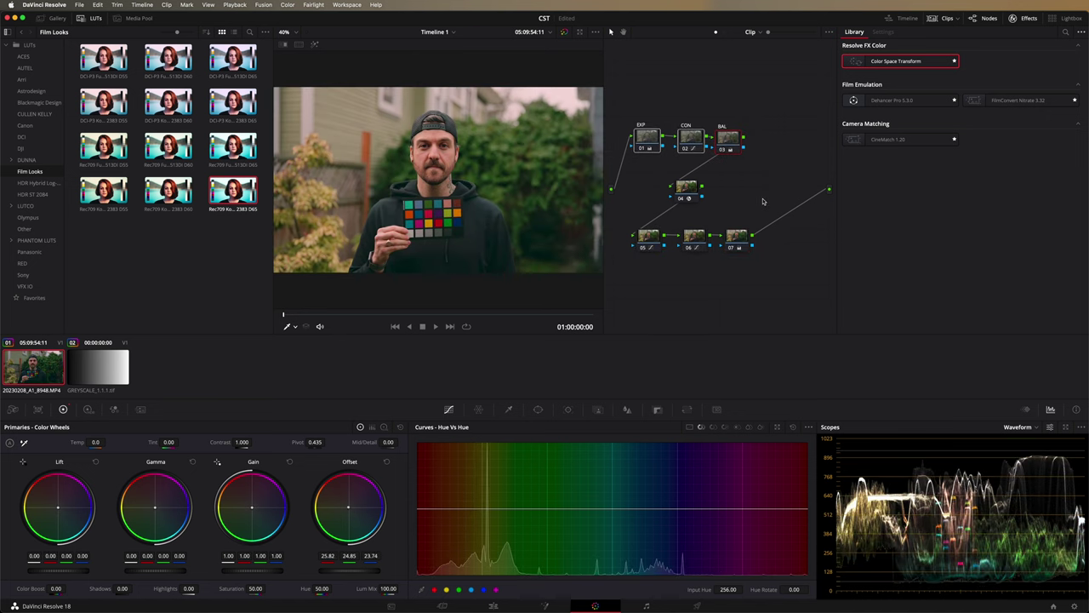
{"action": "left_click", "coordinate": [736, 238]}
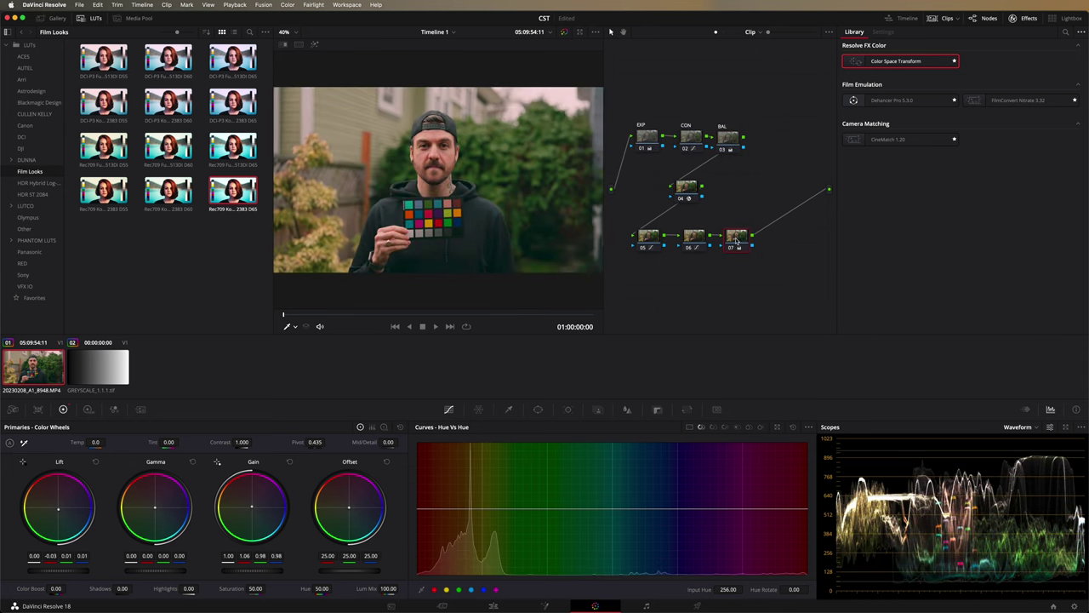
- Add a Color Space Transform node 08 from Rec.709/Gamma 2.4 to Cineon Film Log, then add empty node 09
{"action": "key", "text": "alt+s"}
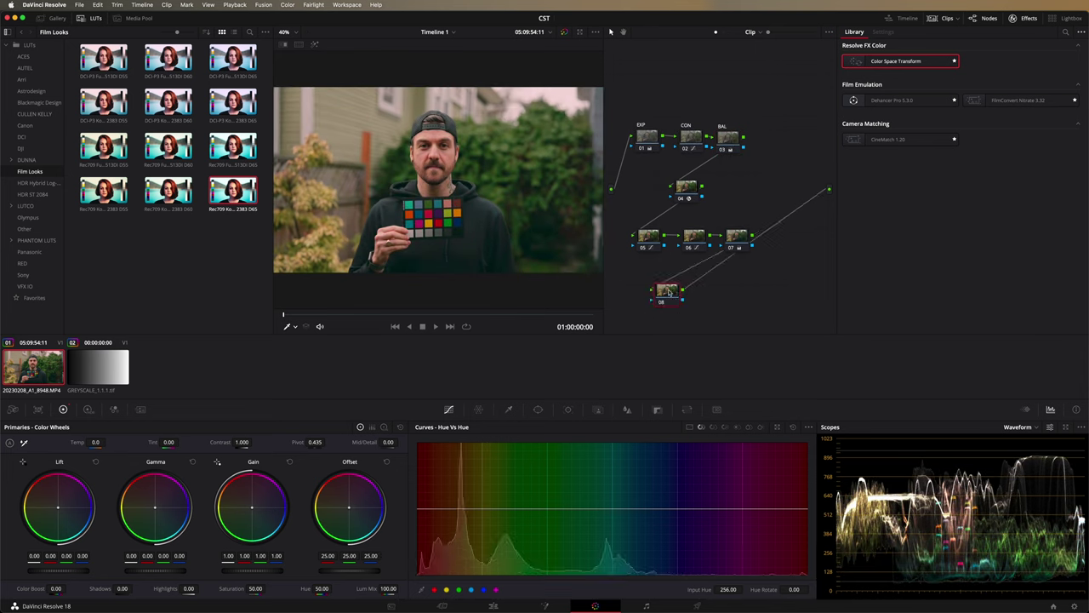
{"action": "left_click_drag", "start_coordinate": [893, 65], "coordinate": [667, 294]}
{"action": "left_click", "coordinate": [925, 72]}
{"action": "scroll", "coordinate": [936, 136], "scroll_direction": "down", "scroll_amount": 5}
{"action": "left_click", "coordinate": [924, 165]}
{"action": "left_click", "coordinate": [933, 81]}
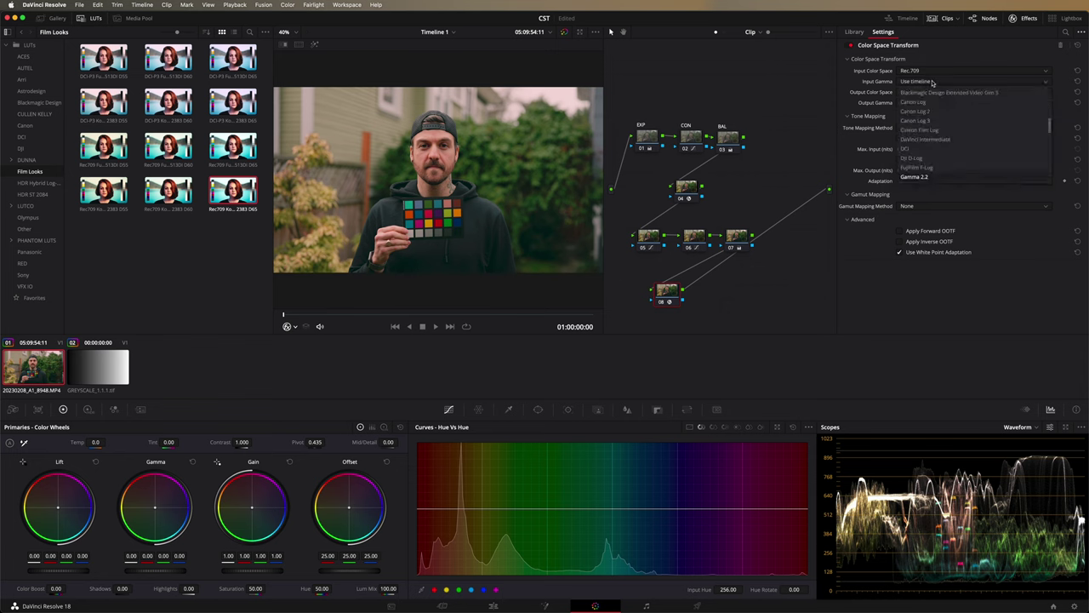
{"action": "scroll", "coordinate": [927, 159], "scroll_direction": "down", "scroll_amount": 3}
{"action": "left_click", "coordinate": [928, 158]}
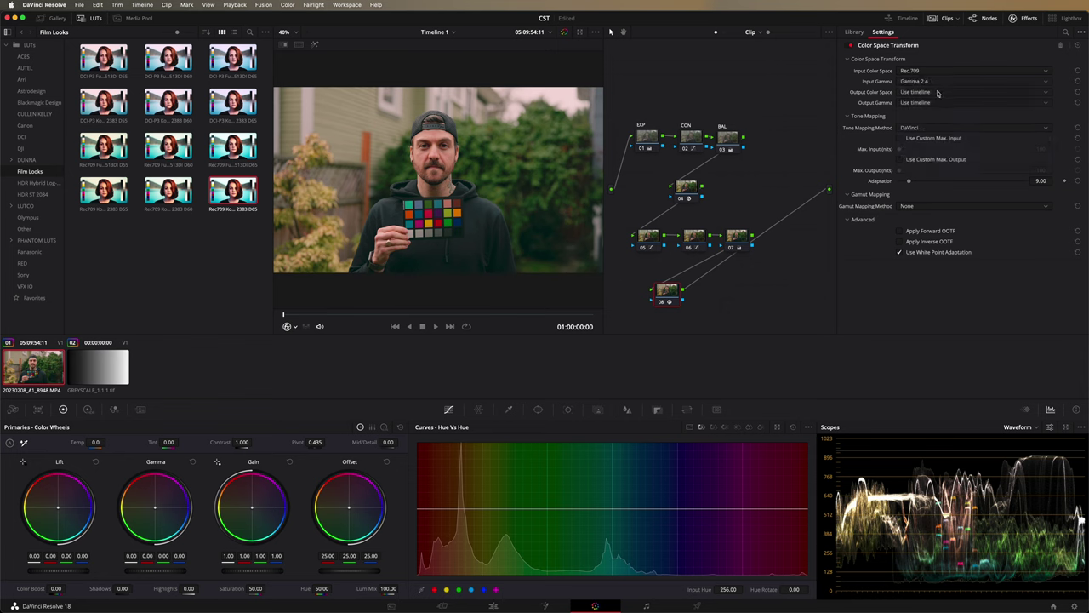
{"action": "left_click", "coordinate": [915, 103]}
{"action": "scroll", "coordinate": [927, 153], "scroll_direction": "down", "scroll_amount": 5}
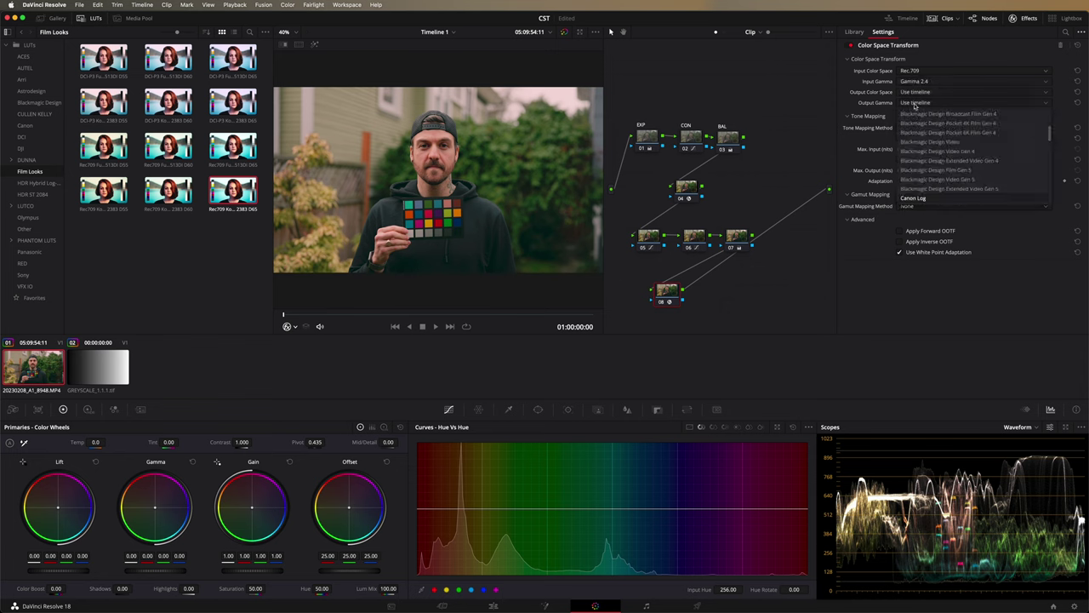
{"action": "left_click", "coordinate": [921, 198]}
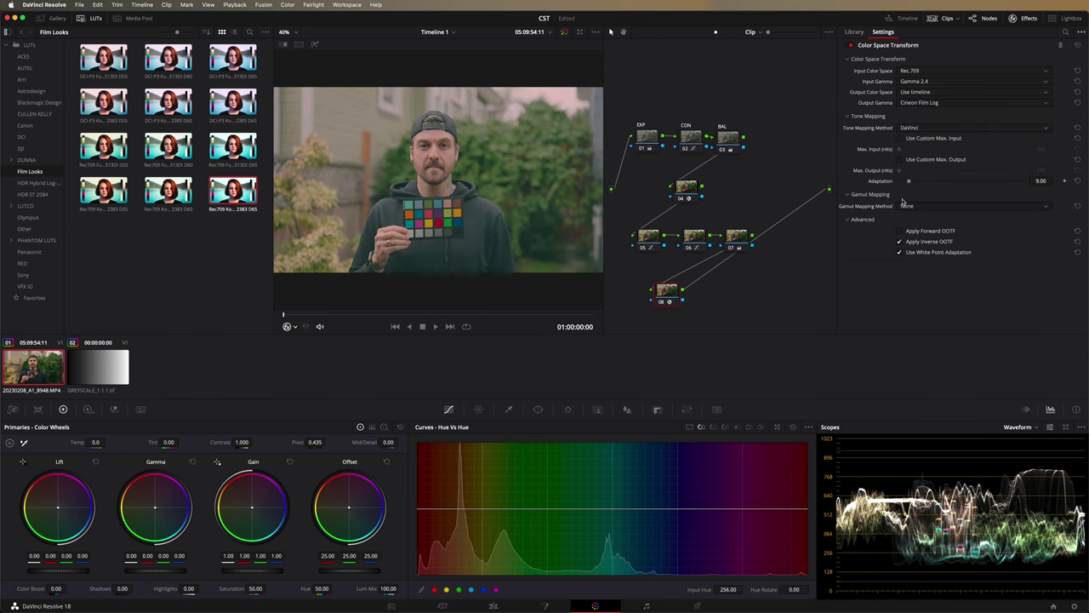
{"action": "key", "text": "alt+s"}
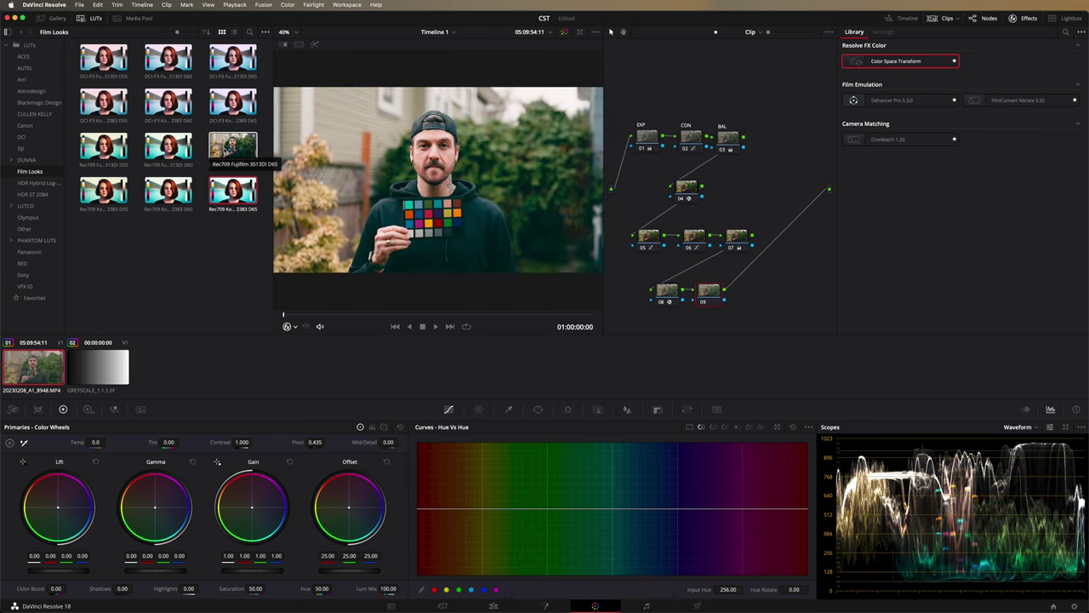
- Drop the Rec709 Fujifilm 3513DI LUT onto node 09 and toggle it to compare
{"action": "left_click_drag", "start_coordinate": [119, 153], "coordinate": [717, 298]}
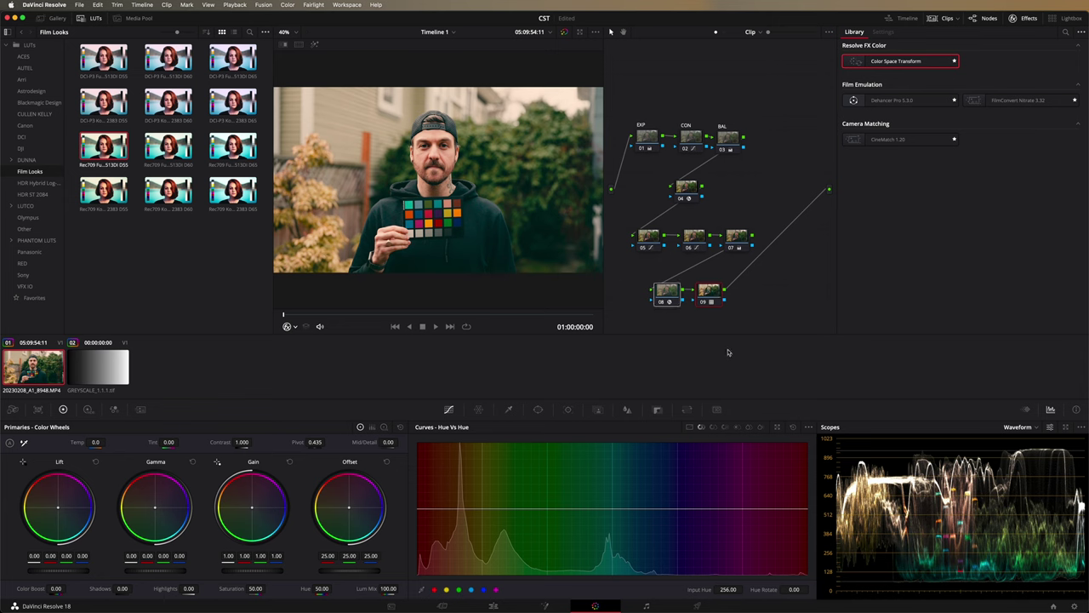
{"action": "key", "text": "ctrl+d"}
{"action": "key", "text": "ctrl+d"}
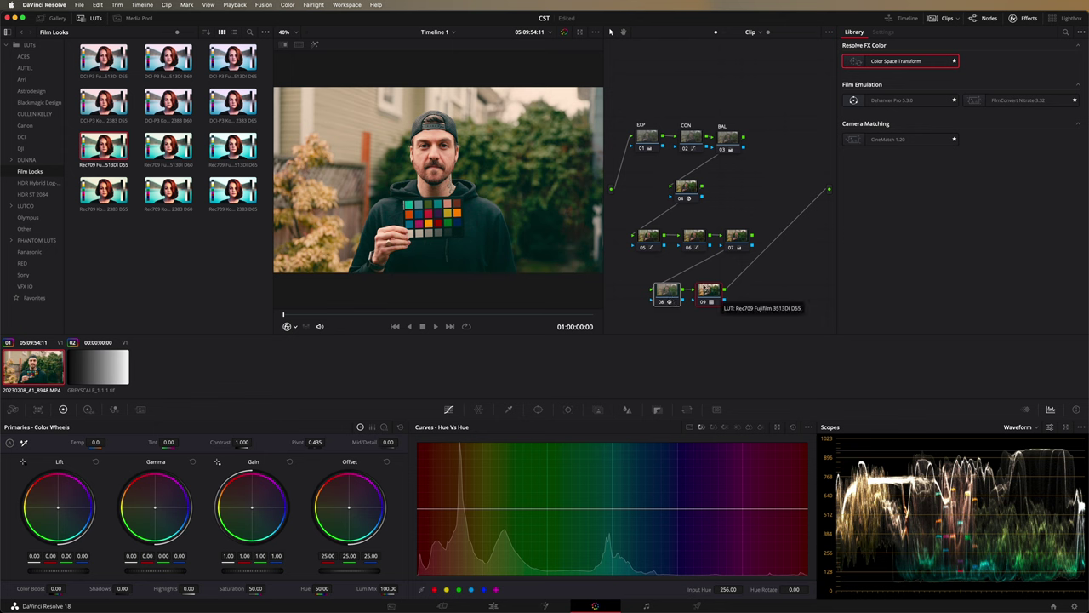
- Combine nodes 08 and 09 into a compound node with Key Output Gain 0.5
{"action": "right_click", "coordinate": [705, 292]}
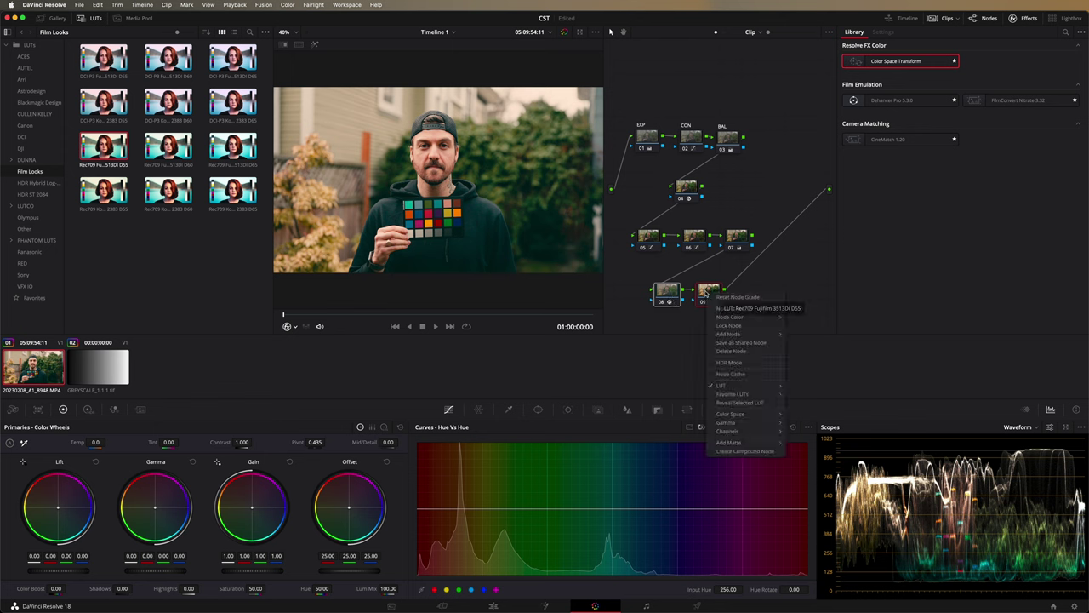
{"action": "left_click", "coordinate": [740, 450]}
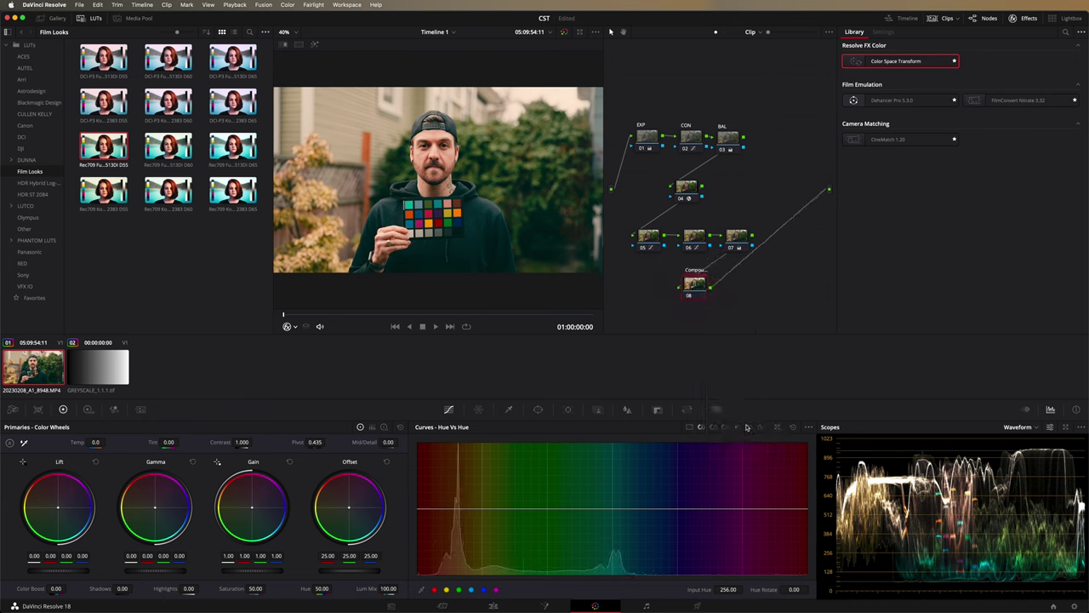
{"action": "left_click", "coordinate": [658, 410]}
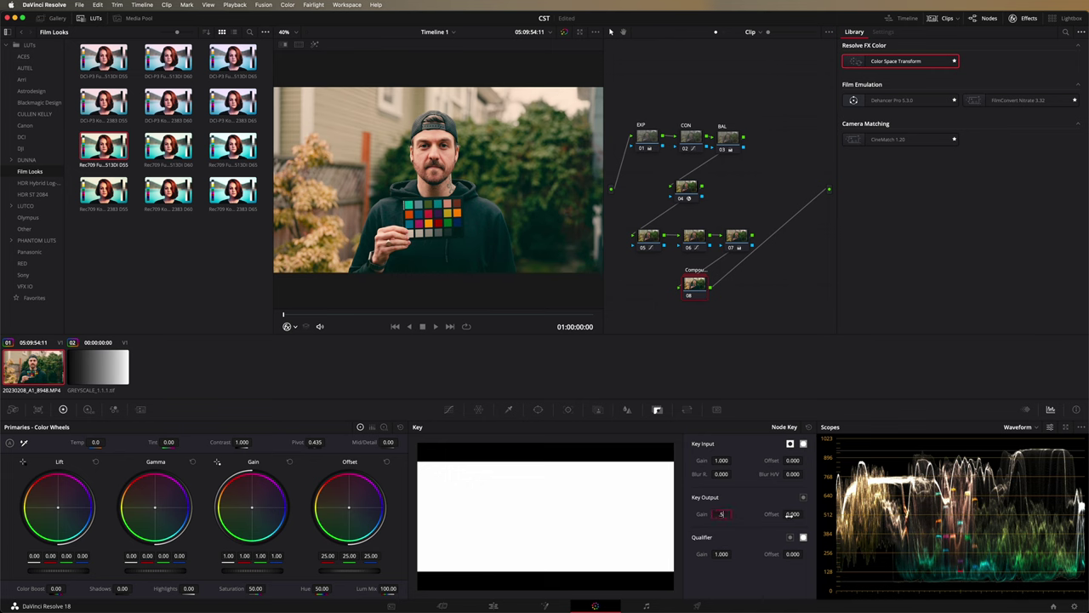
{"action": "key", "text": "Return"}
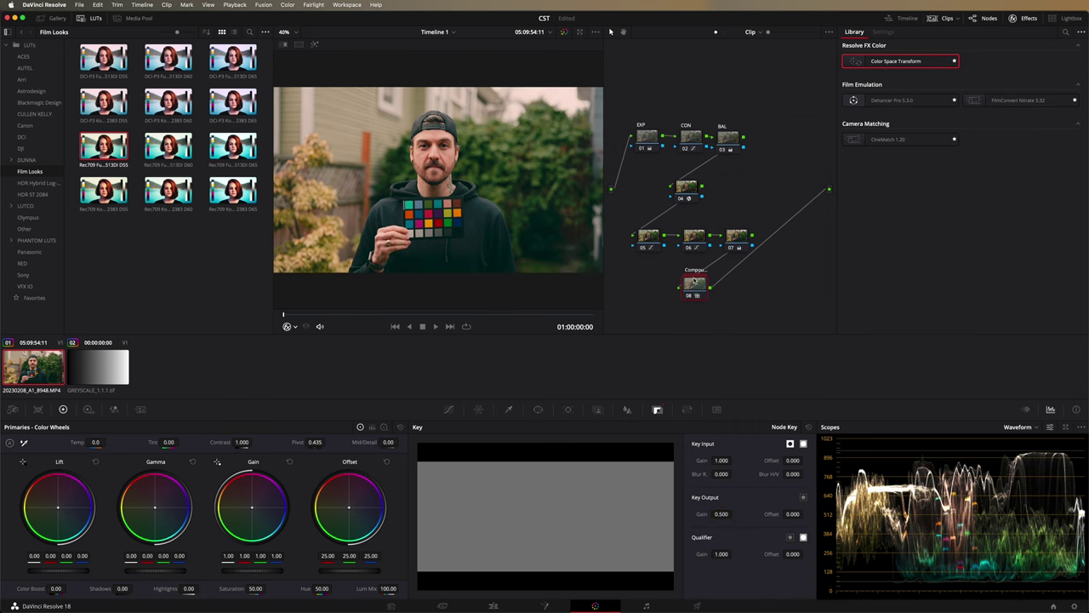
- Review node 04's transform, tidy its position, and select node groups ending on compound node 08
{"action": "left_click", "coordinate": [690, 190]}
{"action": "left_click_drag", "start_coordinate": [692, 193], "coordinate": [689, 195]}
{"action": "left_click_drag", "start_coordinate": [627, 93], "coordinate": [742, 153]}
{"action": "left_click", "coordinate": [706, 195]}
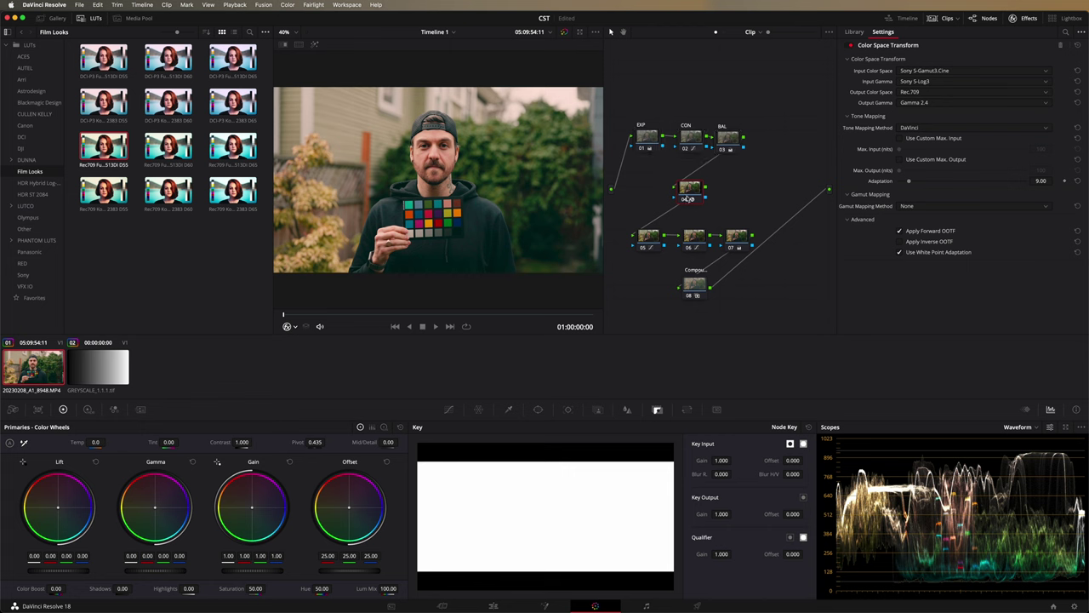
{"action": "left_click_drag", "start_coordinate": [614, 236], "coordinate": [751, 243]}
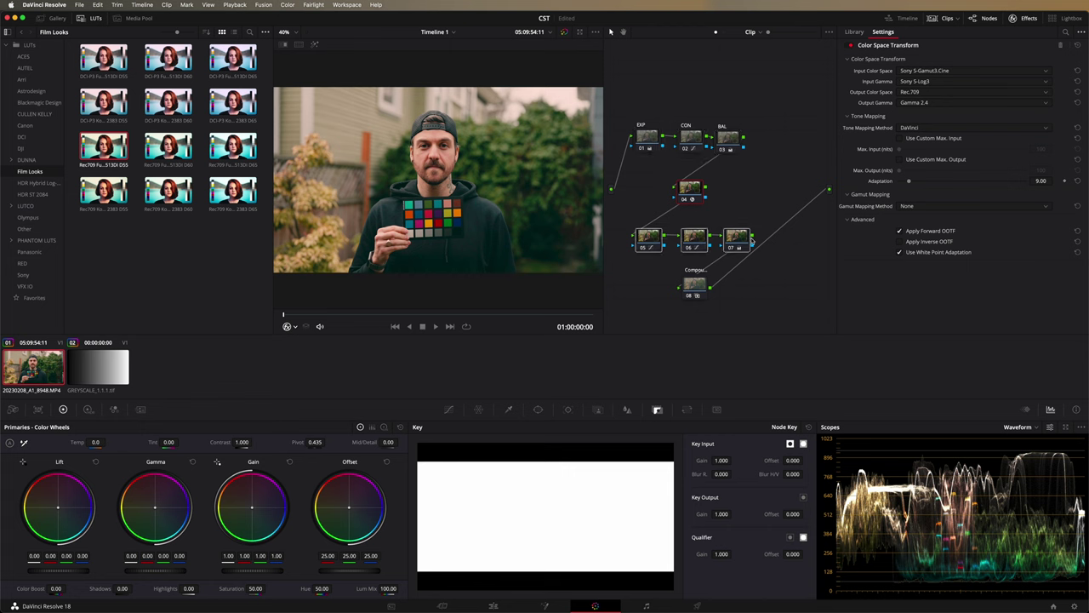
{"action": "left_click", "coordinate": [694, 286]}
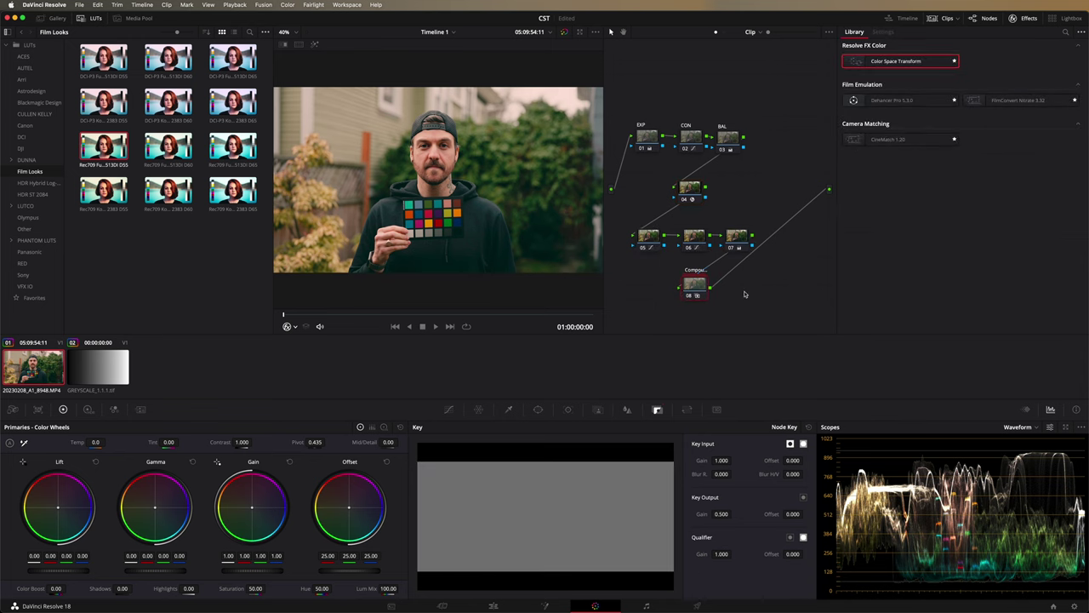